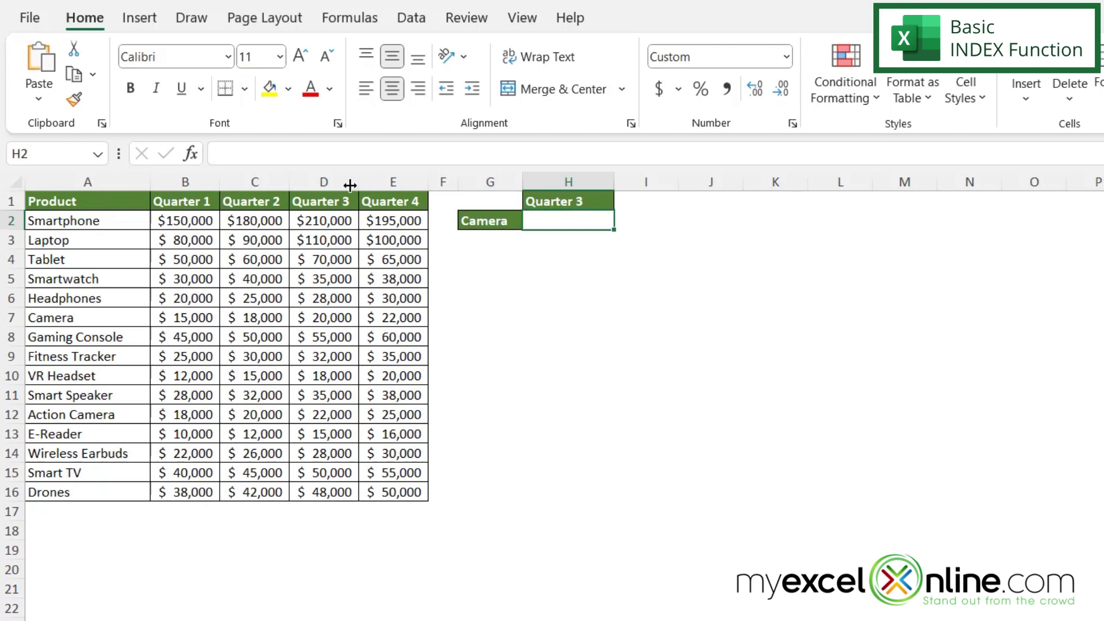
- Point out the Camera product row and the Quarter 3 column in the table
click(74, 321)
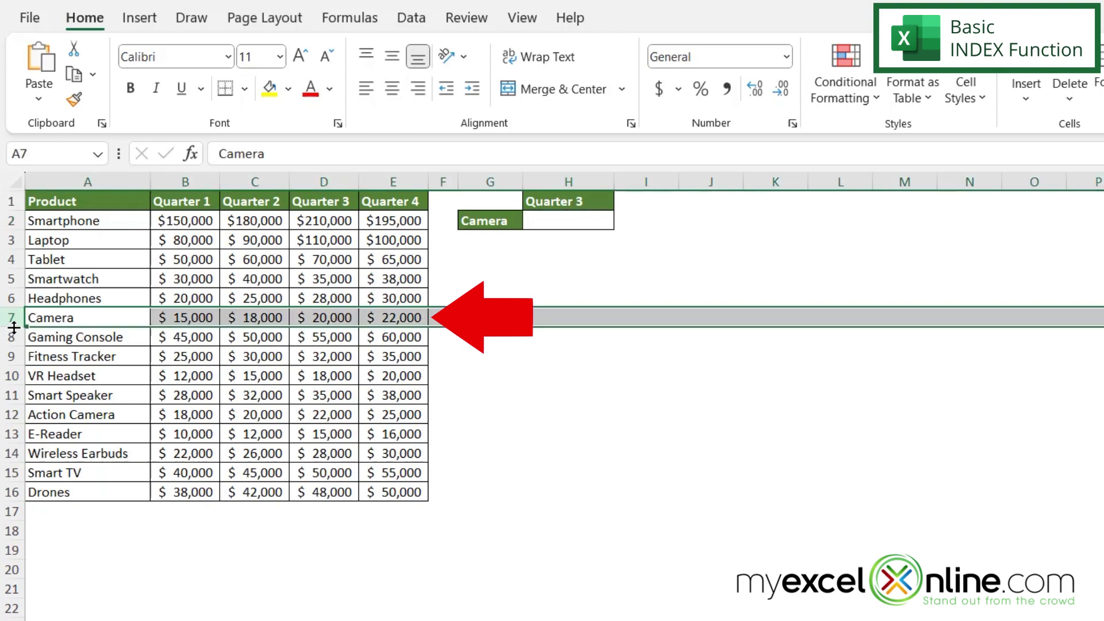
click(324, 181)
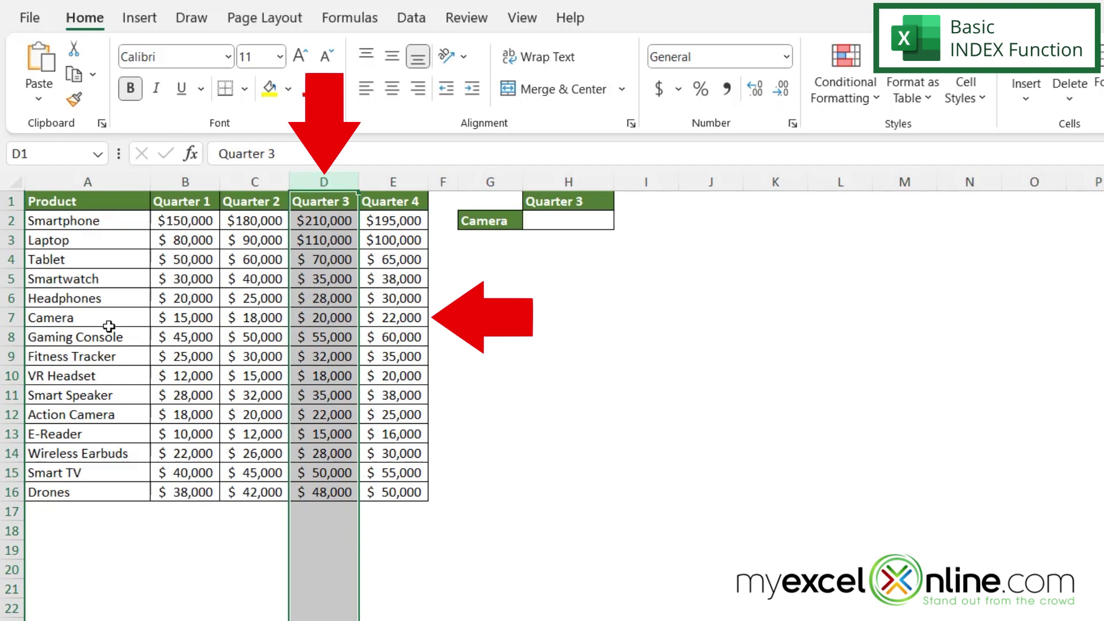
click(8, 317)
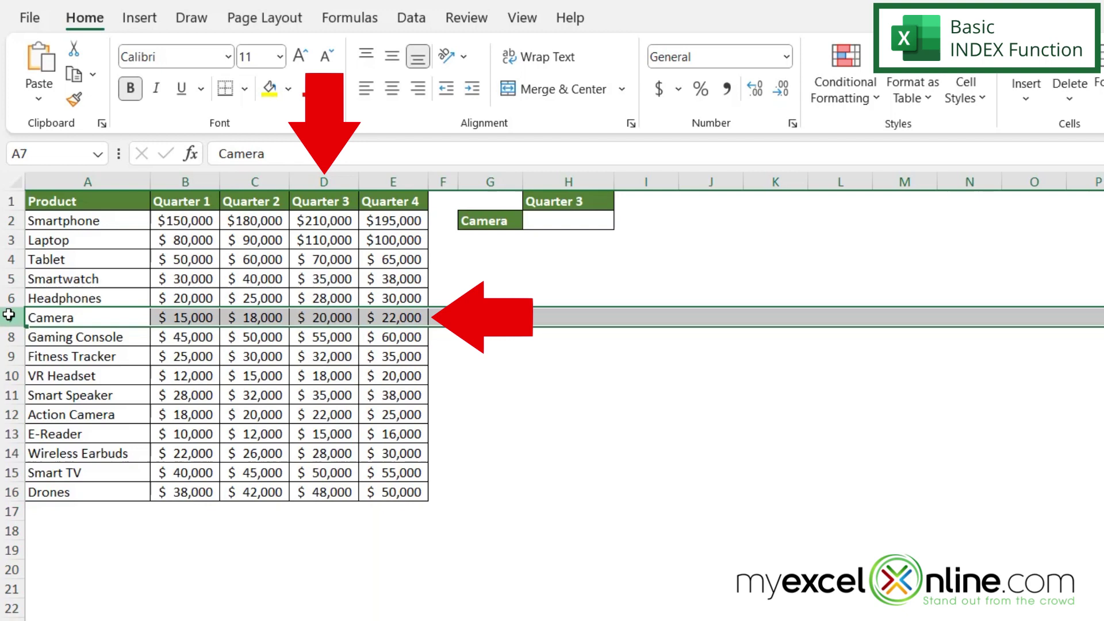
click(328, 182)
- Enter =INDEX(A1:E16,7,4) in H2, returning $20,000
click(575, 221)
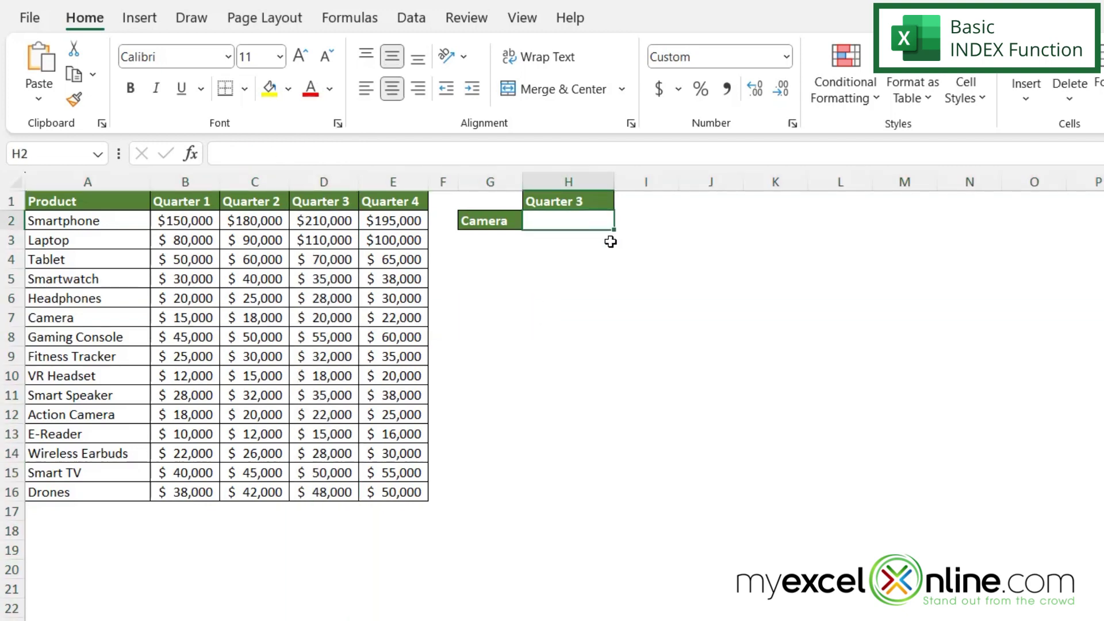
text(=)
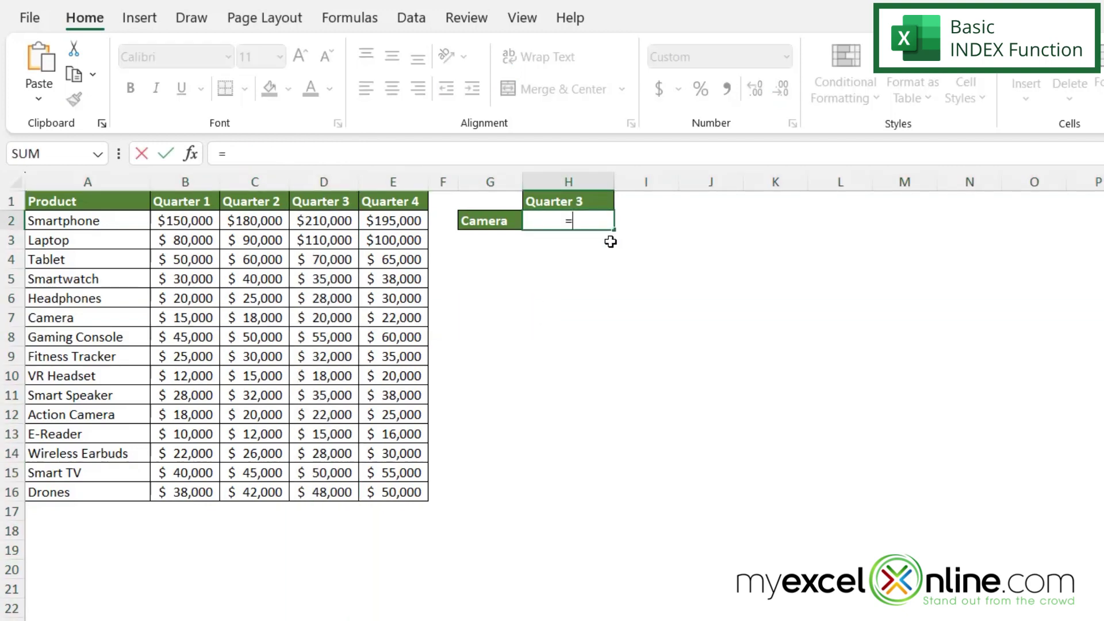
text(index()
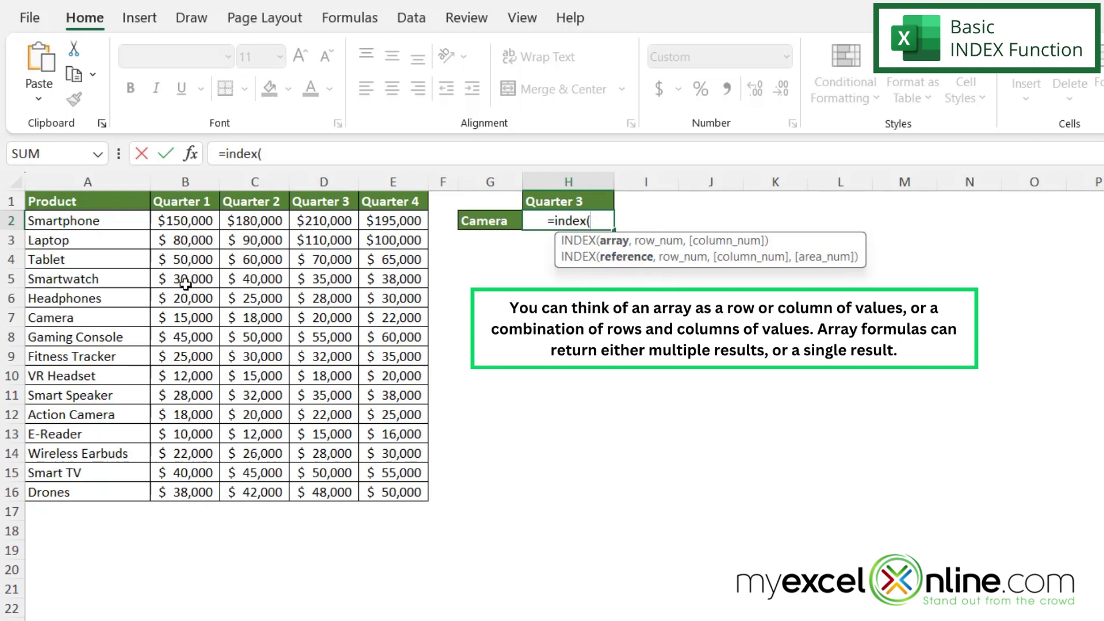
click(82, 201)
drag(81, 201, 405, 486)
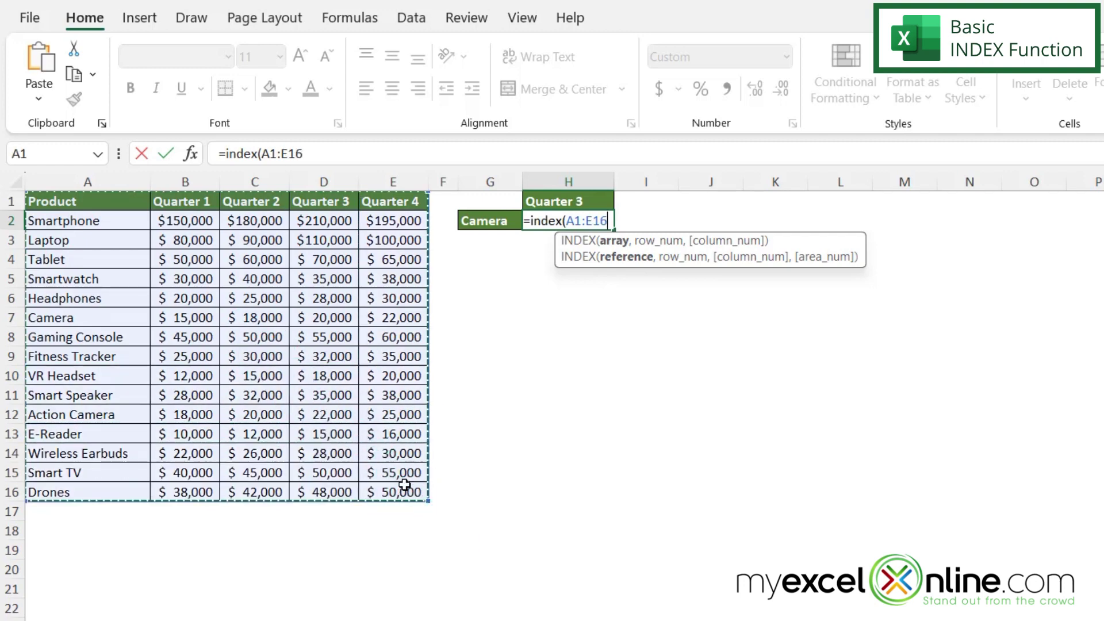
text(,)
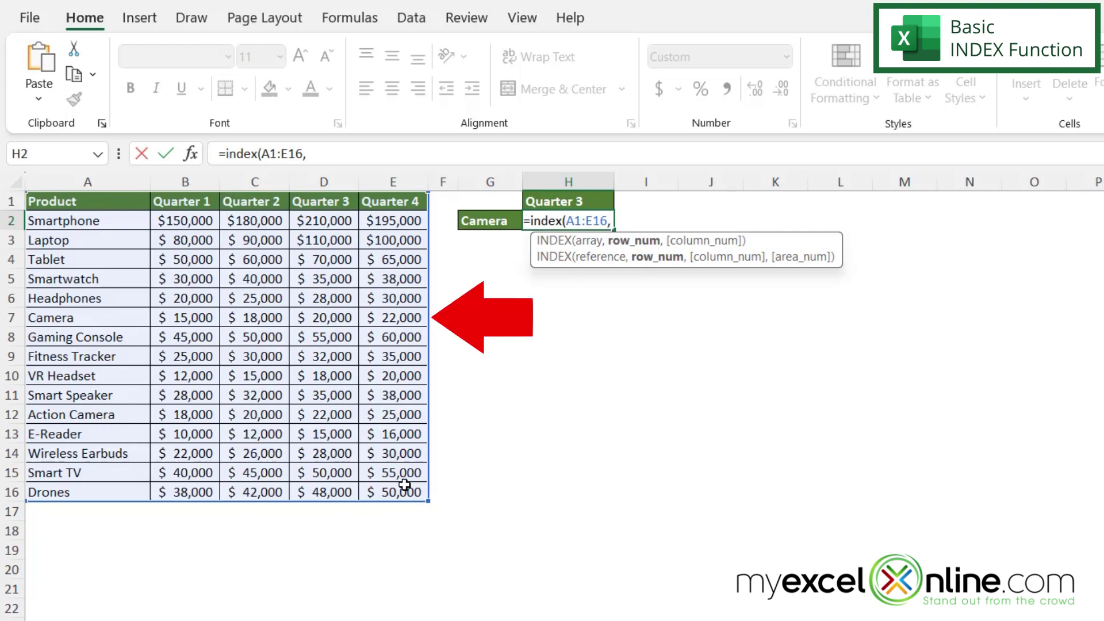
text(7,)
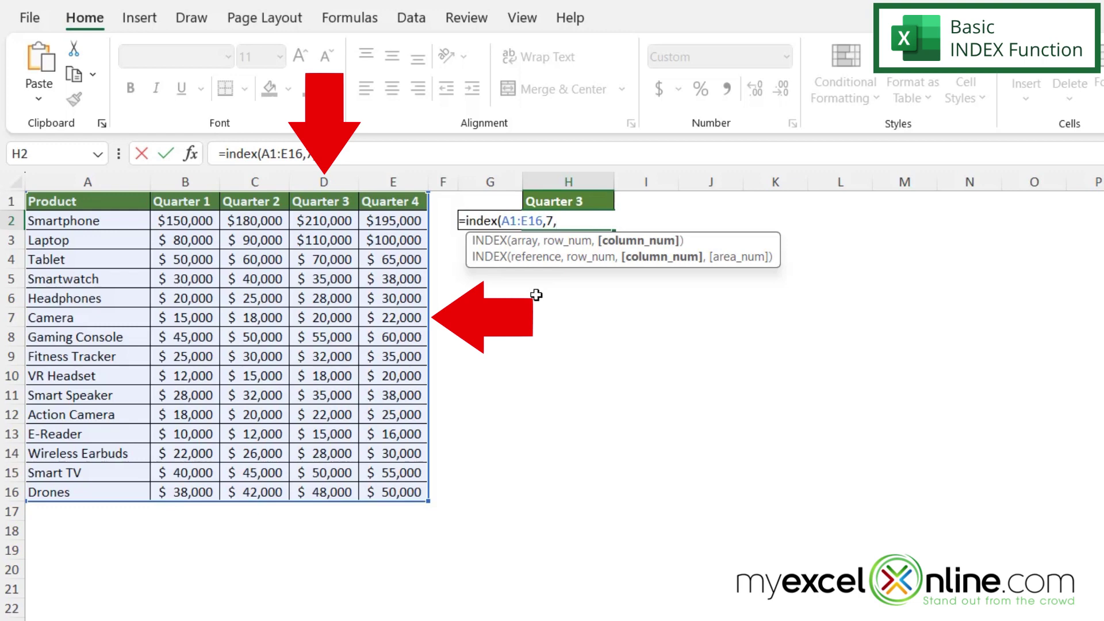
text(4)
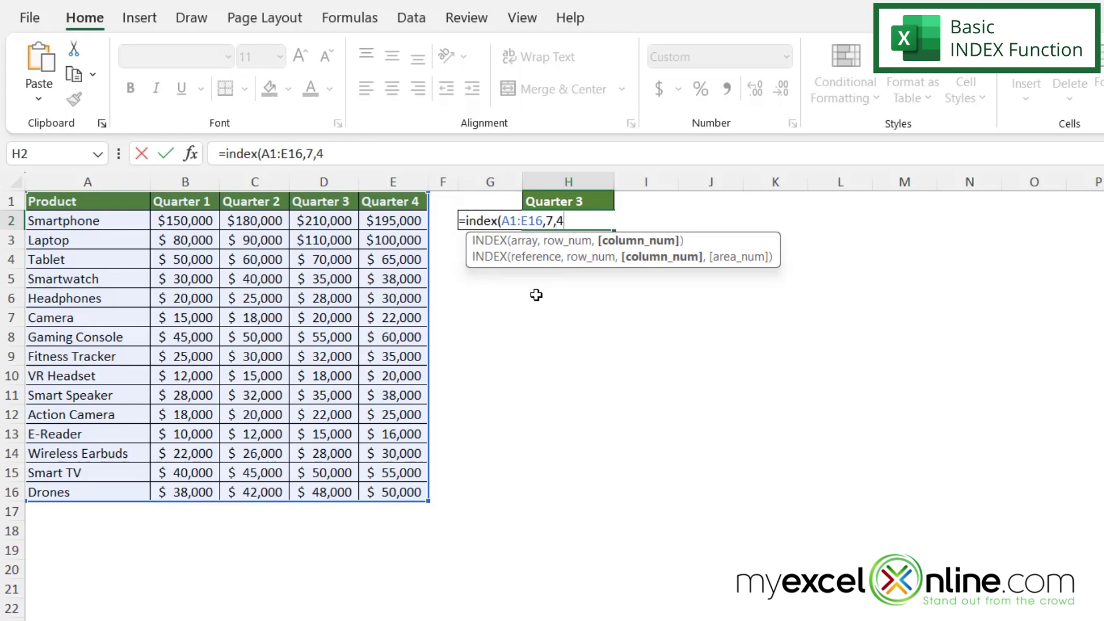
text())
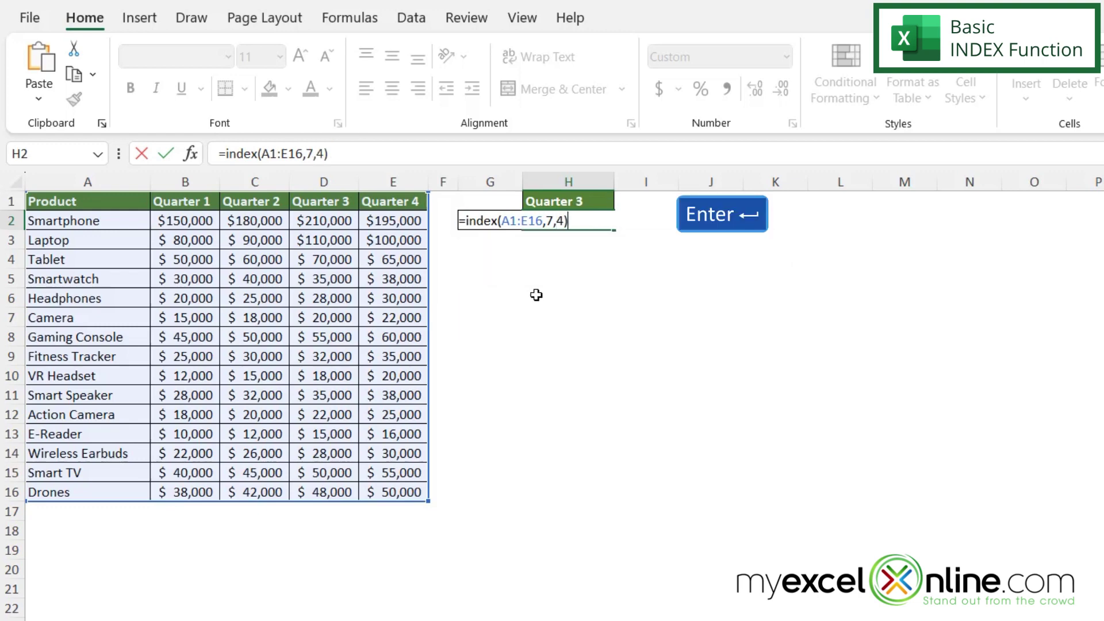
key(Return)
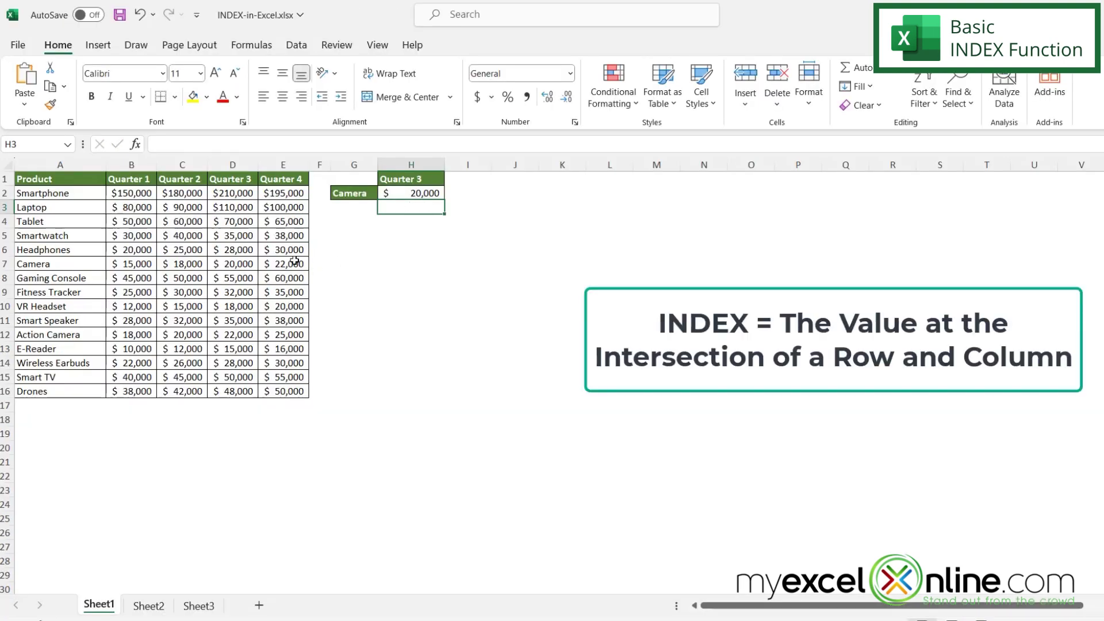
click(248, 267)
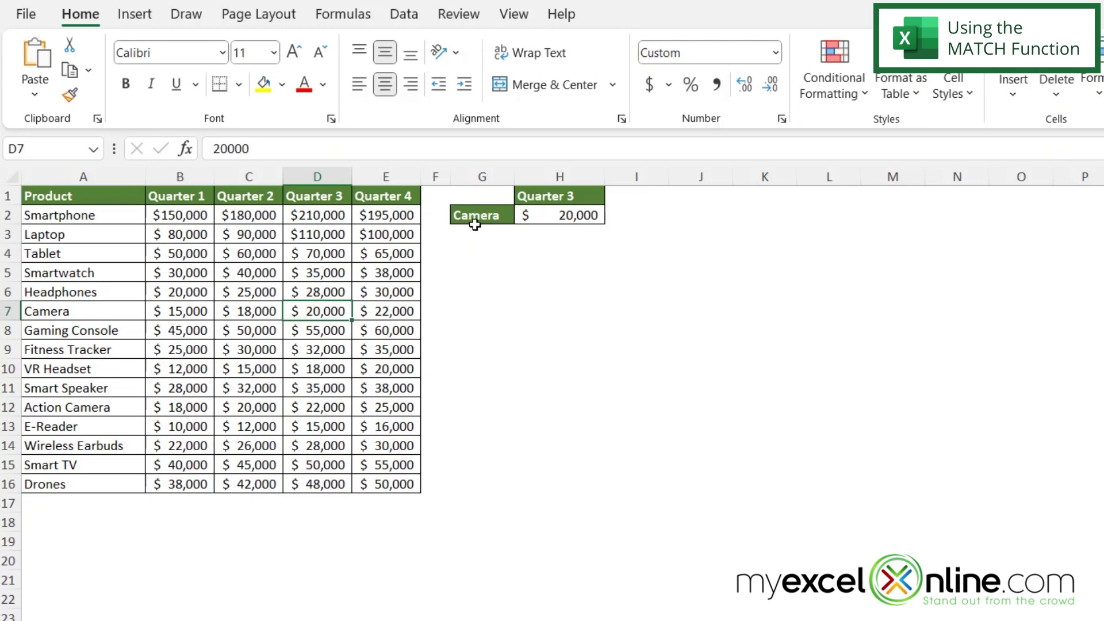
- Enter =MATCH(G2,A:A,0) in H4 with exact match, returning Camera's position 7
click(546, 259)
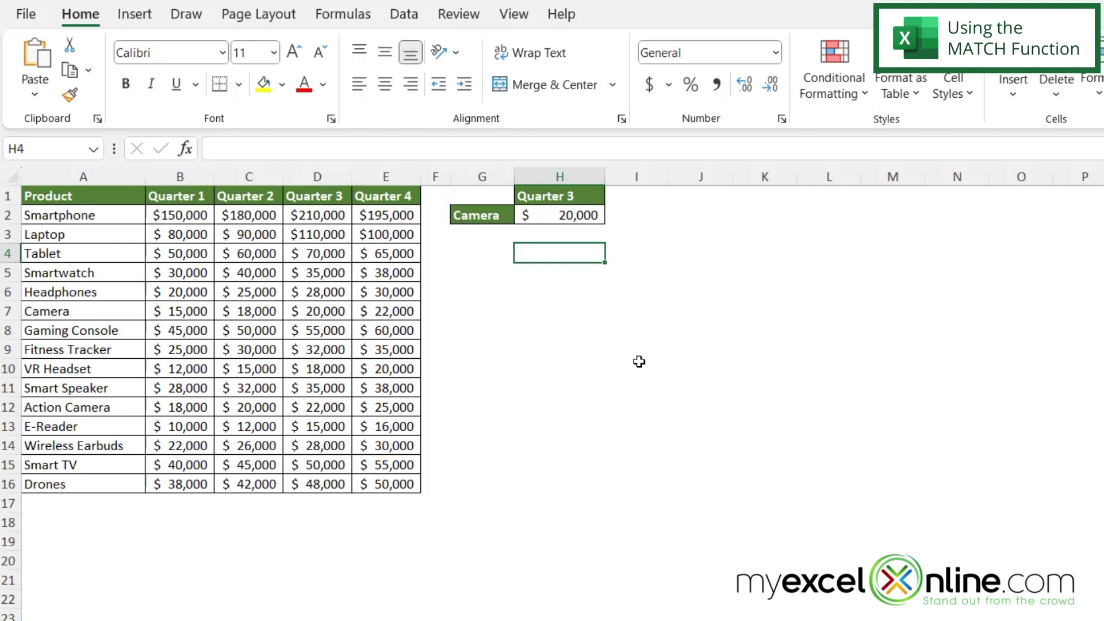
text(=mat)
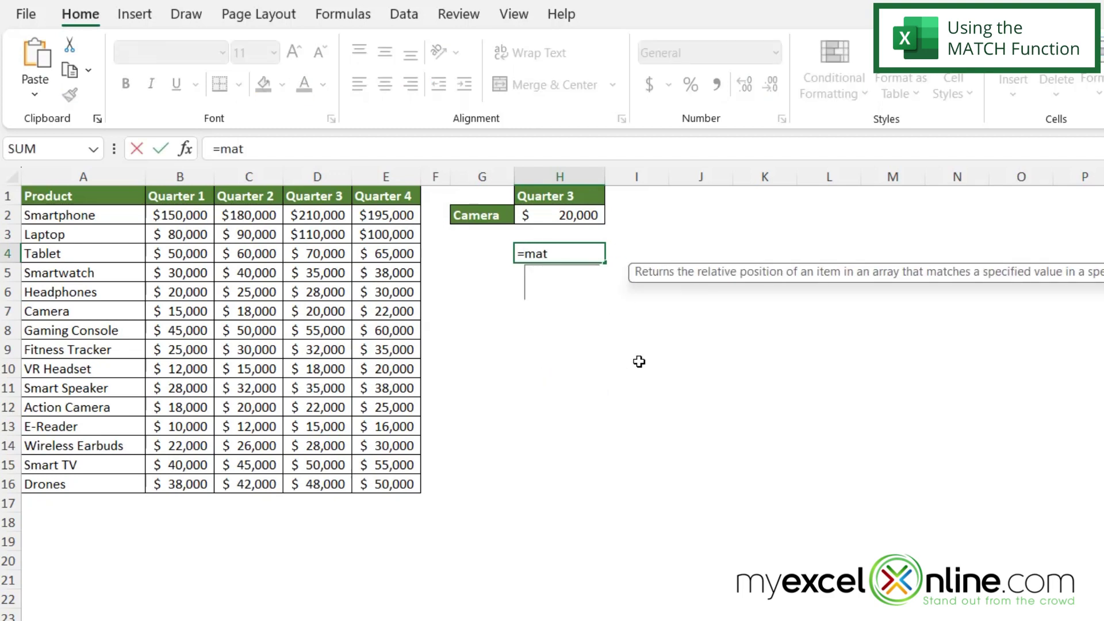
text(ch()
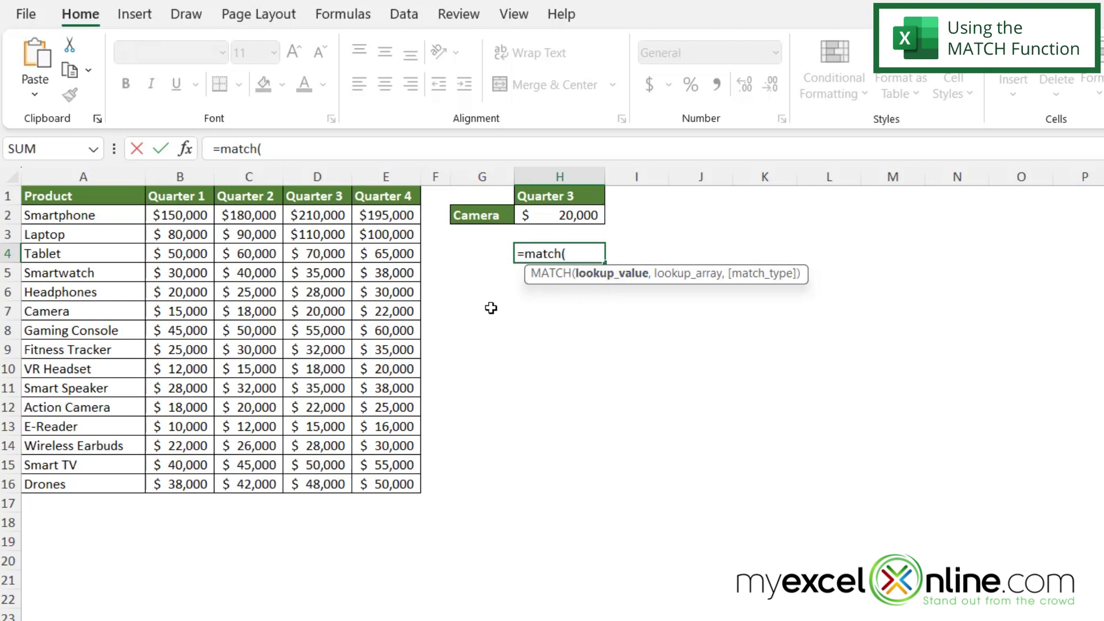
click(470, 219)
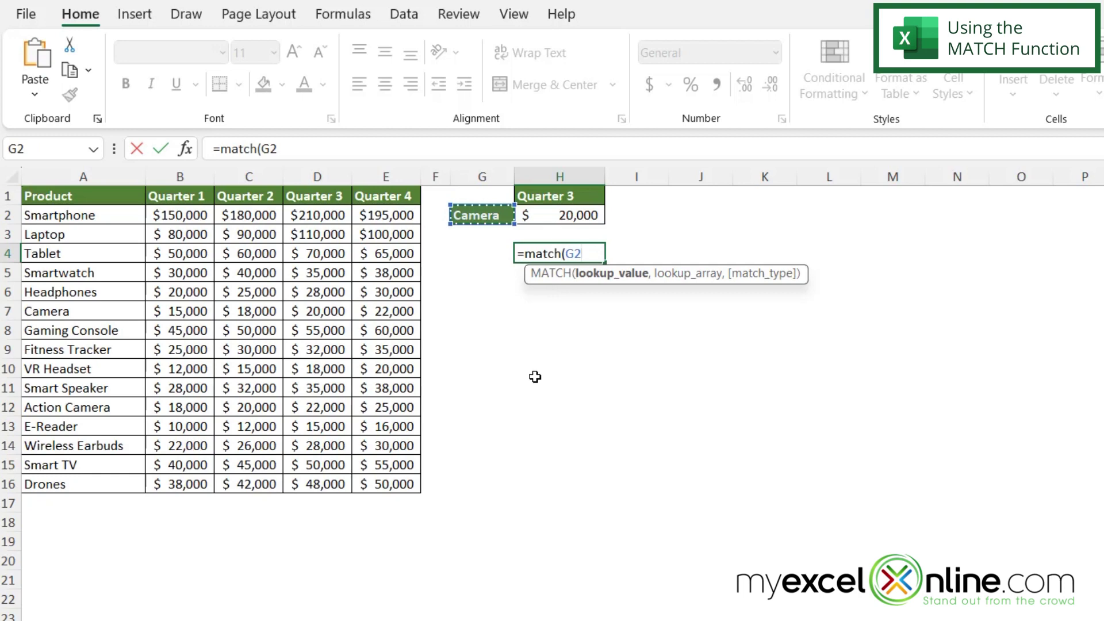
text(,)
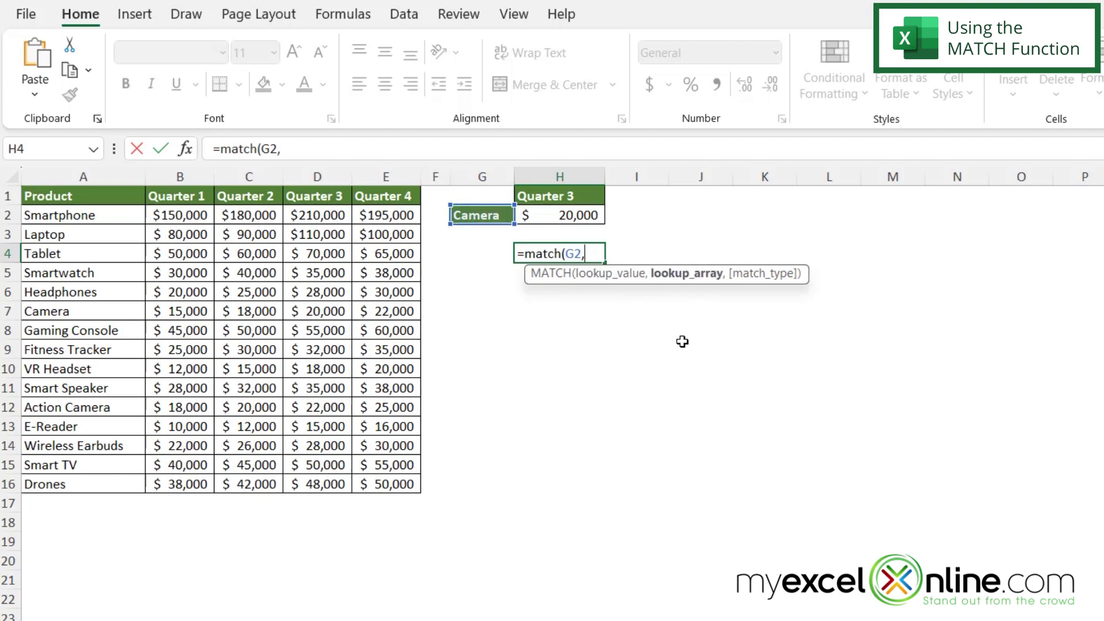
click(58, 182)
text(,)
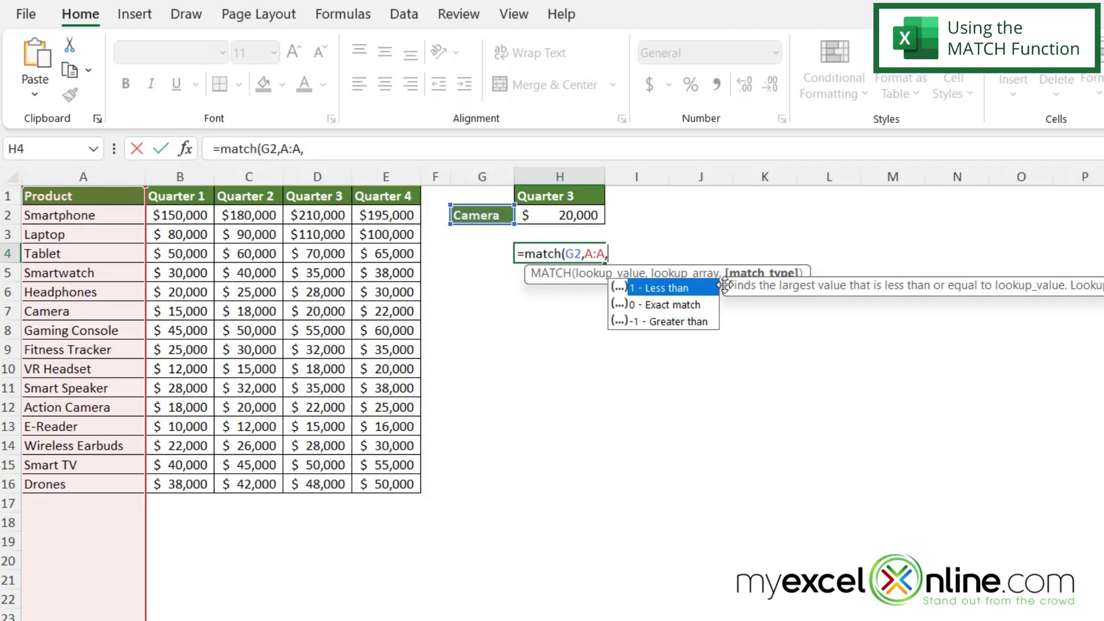
double_click(665, 307)
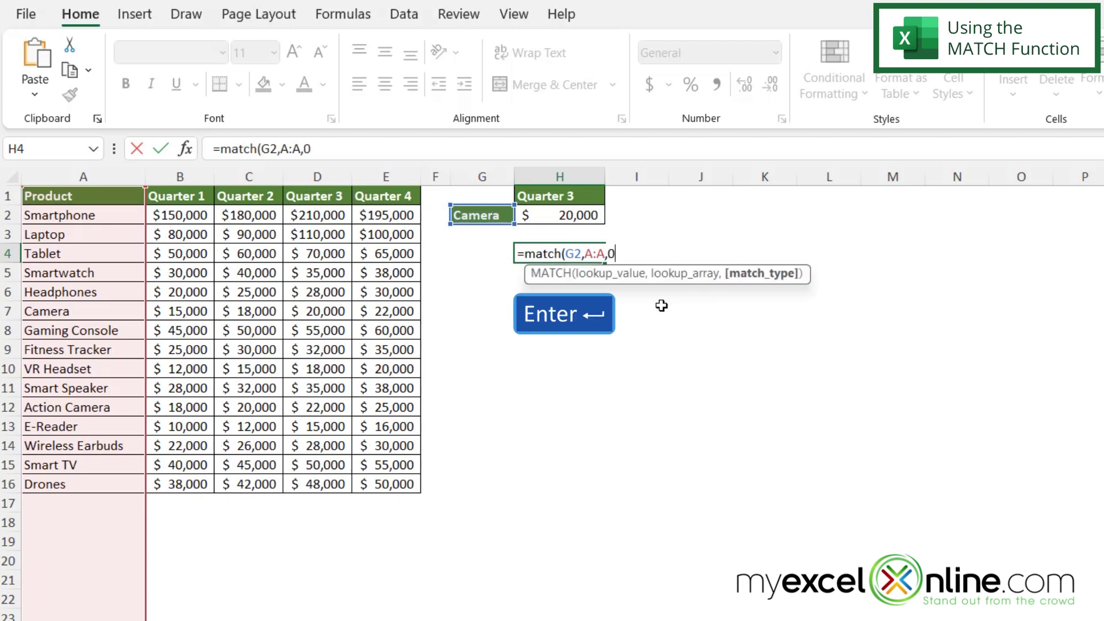
key(Return)
click(595, 250)
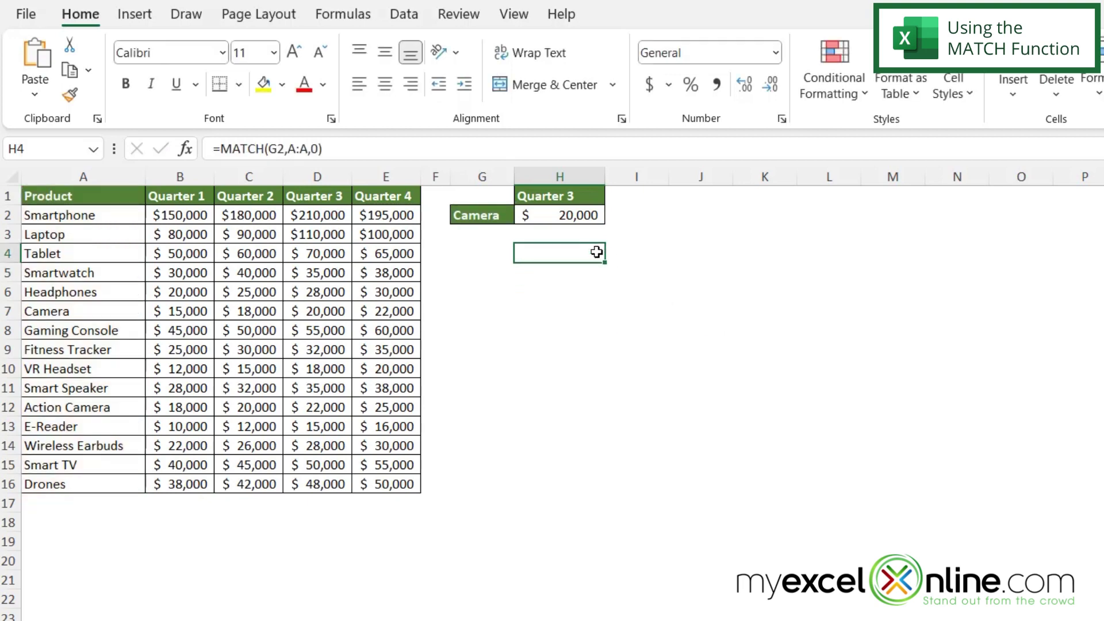
- Point out Camera in G2, its MATCH result 7 in H4, and row 7
click(475, 211)
click(578, 253)
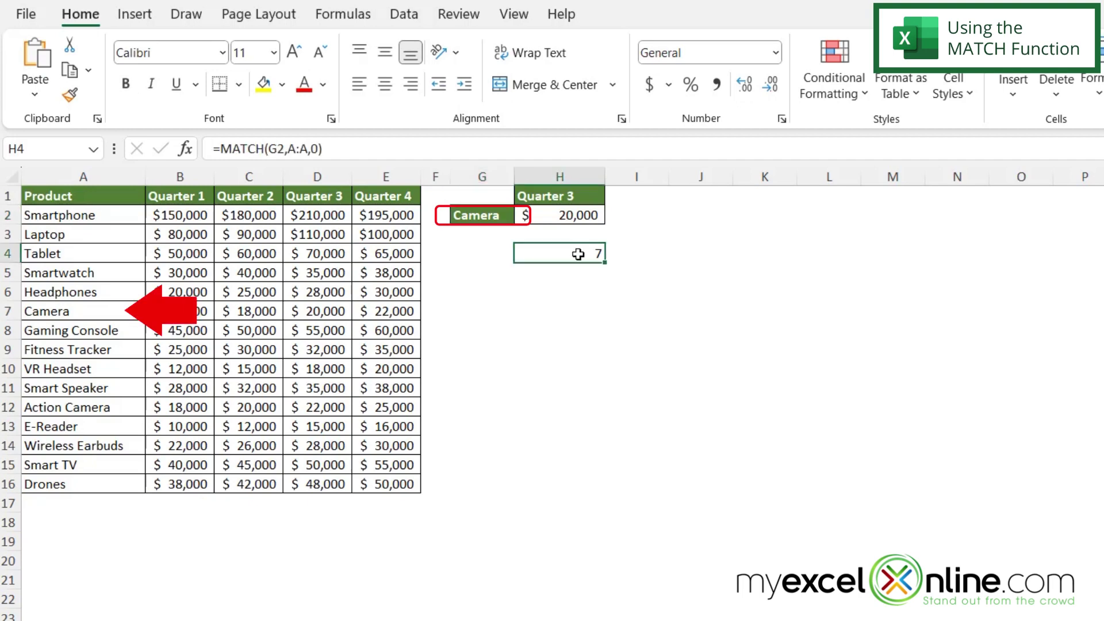
click(2, 311)
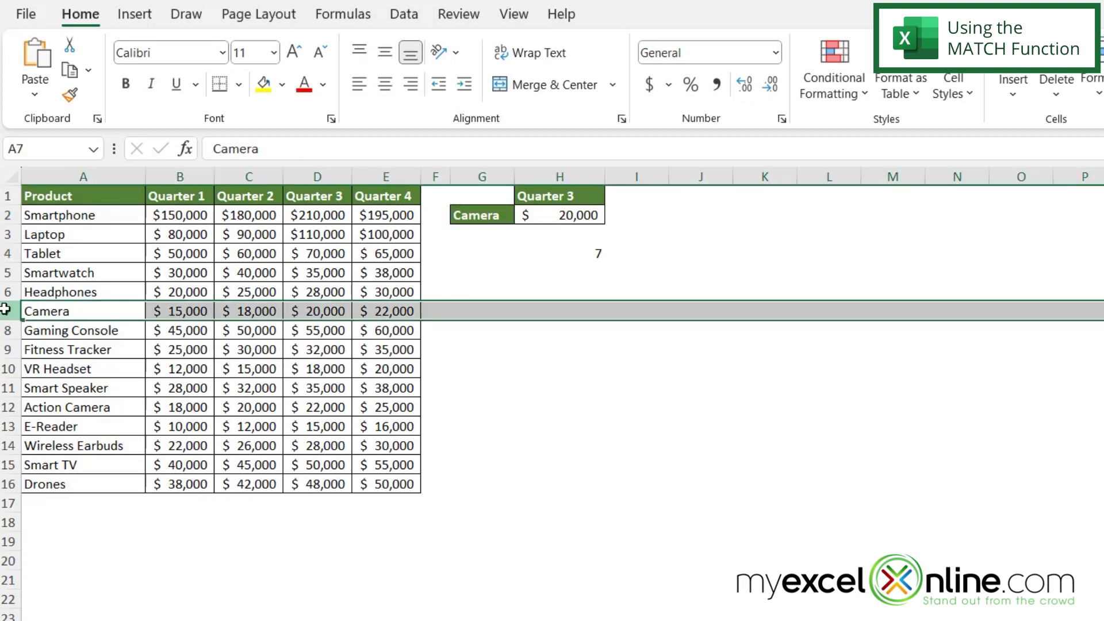
- Change the lookup product in G2 to Drones, updating the MATCH result to 16
click(483, 215)
key(BackSpace)
text(Drones)
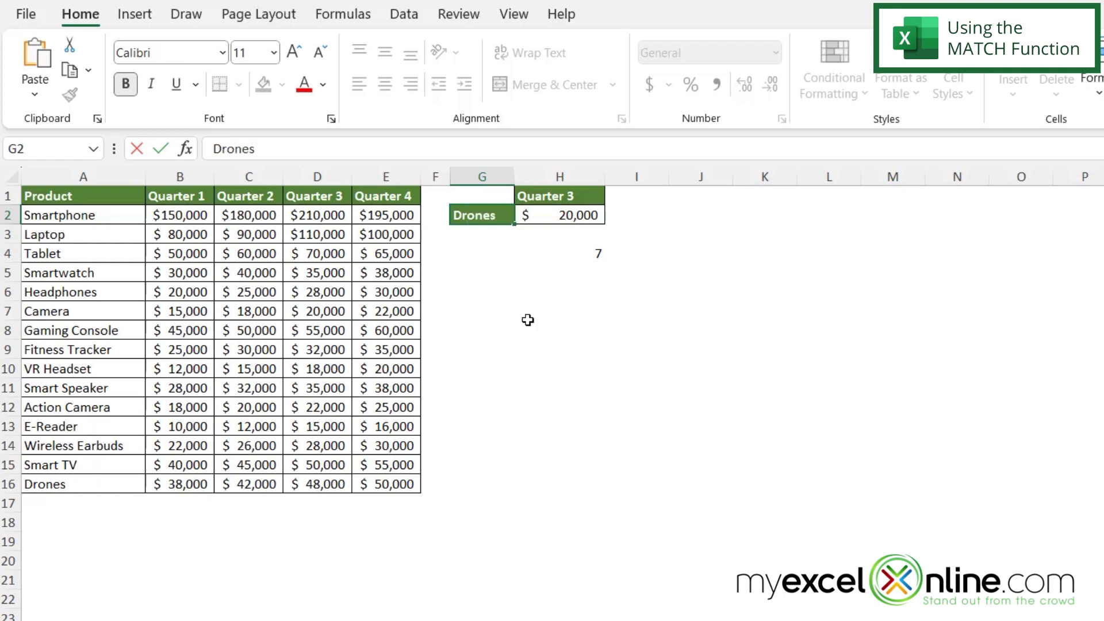
key(Return)
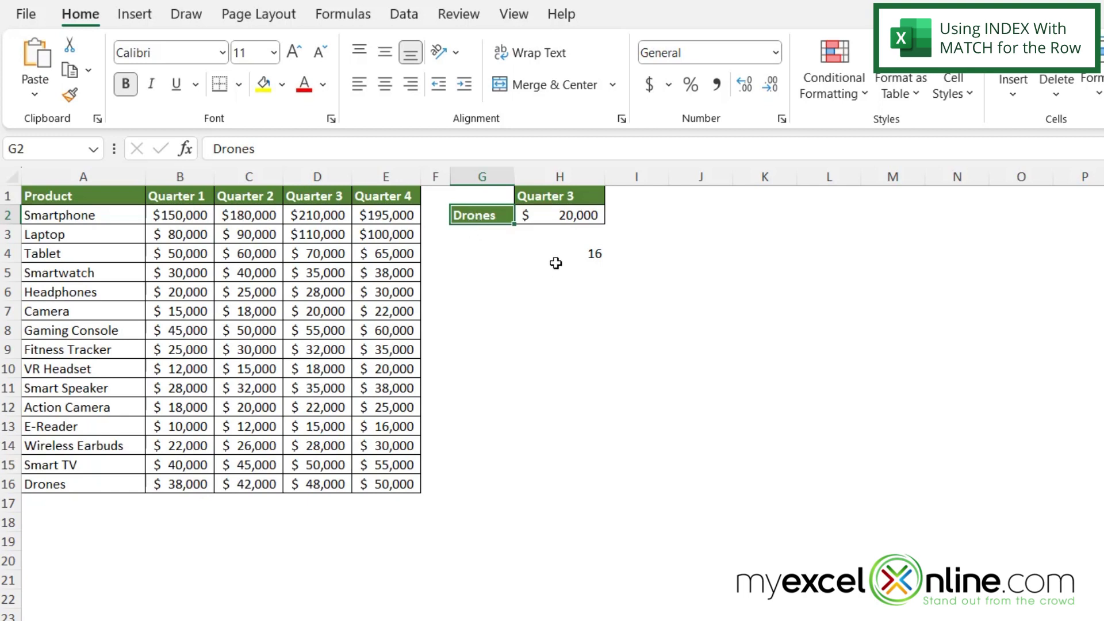
- Replace the fixed row 7 in H2 with MATCH(G2,A:A,0), returning $48,000
click(547, 217)
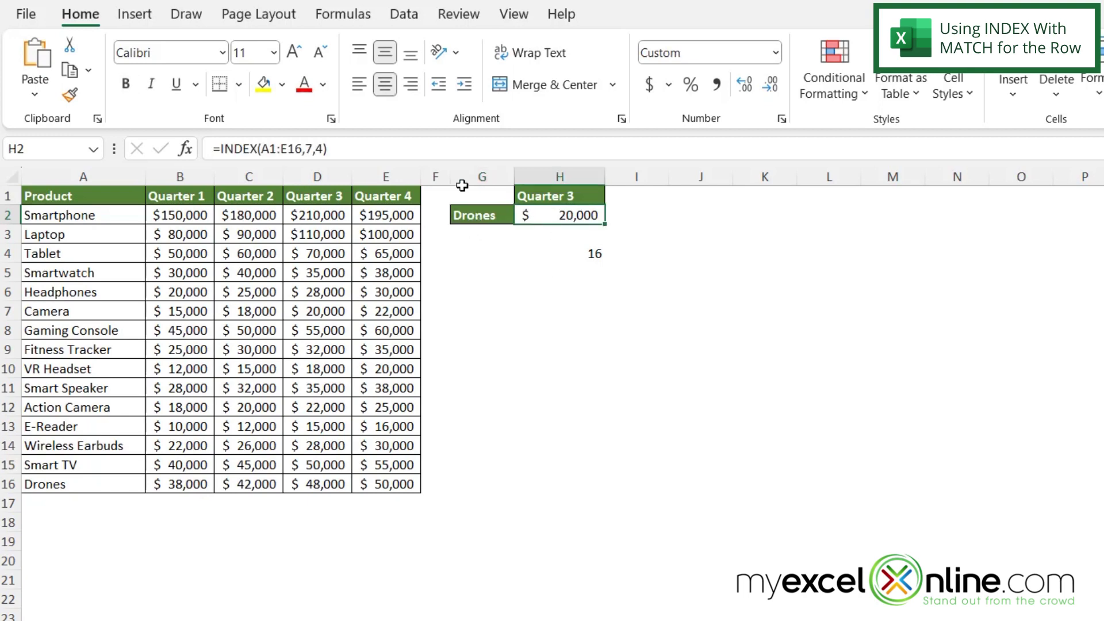
double_click(308, 148)
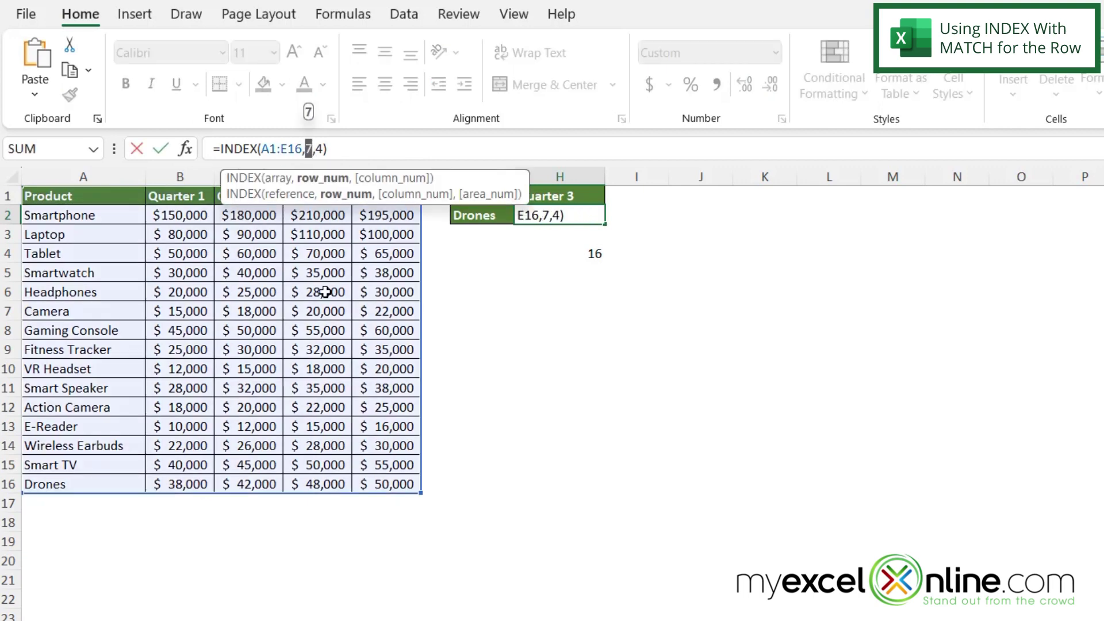
text(ma)
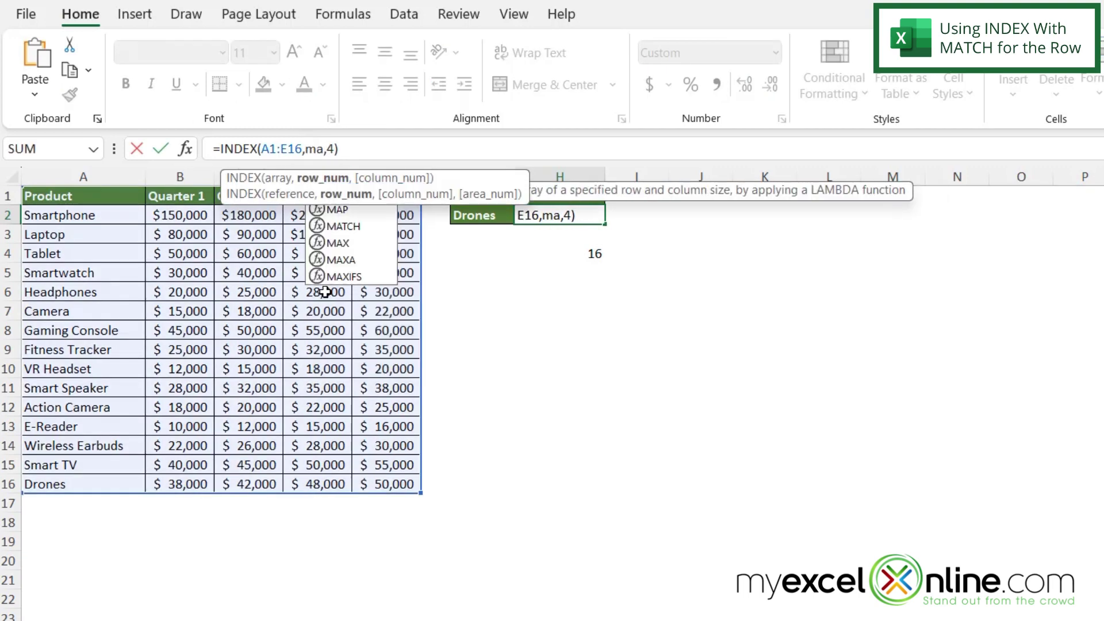
text(tch()
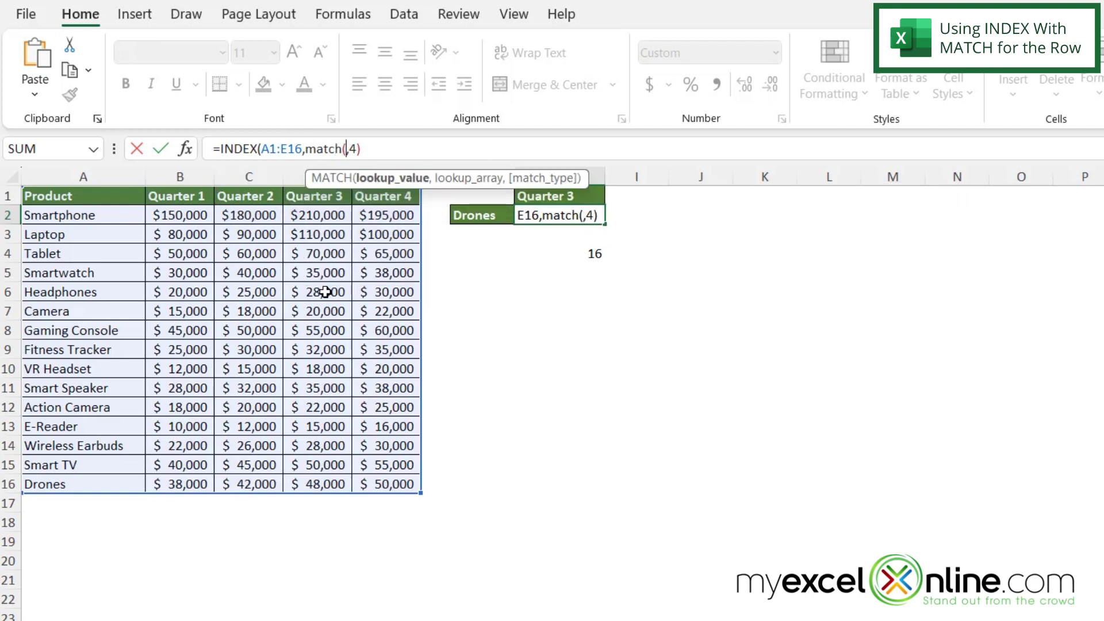
click(479, 213)
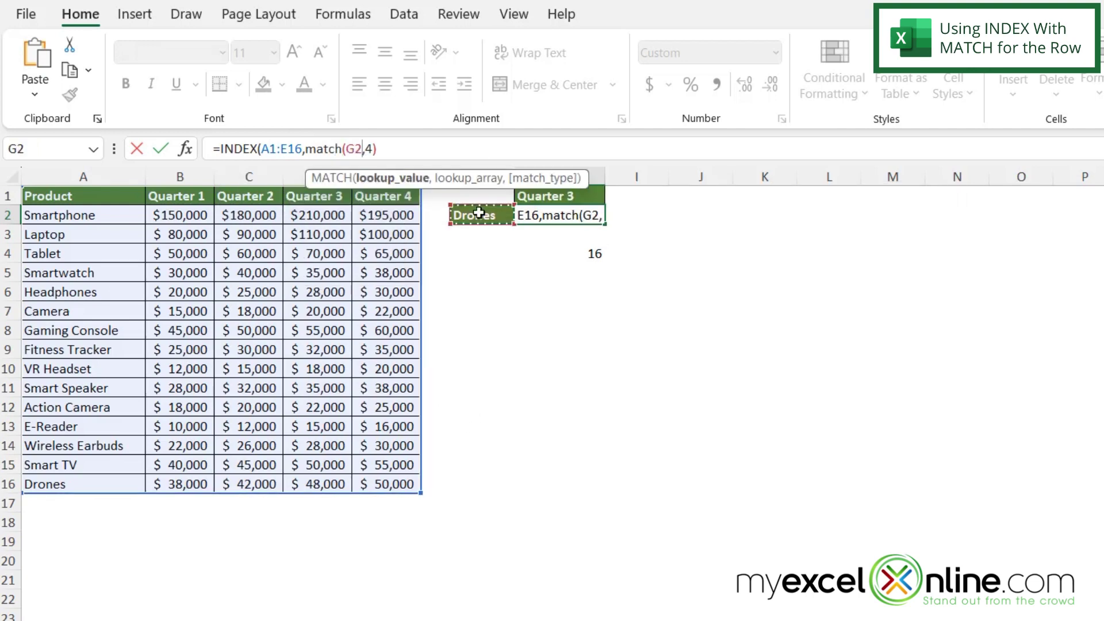
text(,)
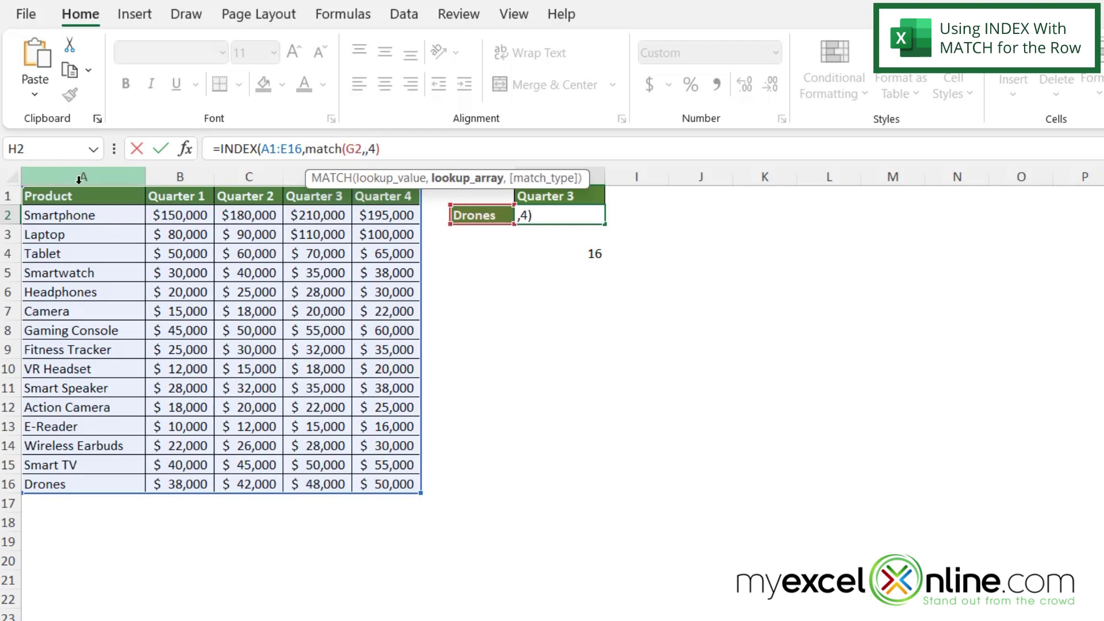
click(79, 180)
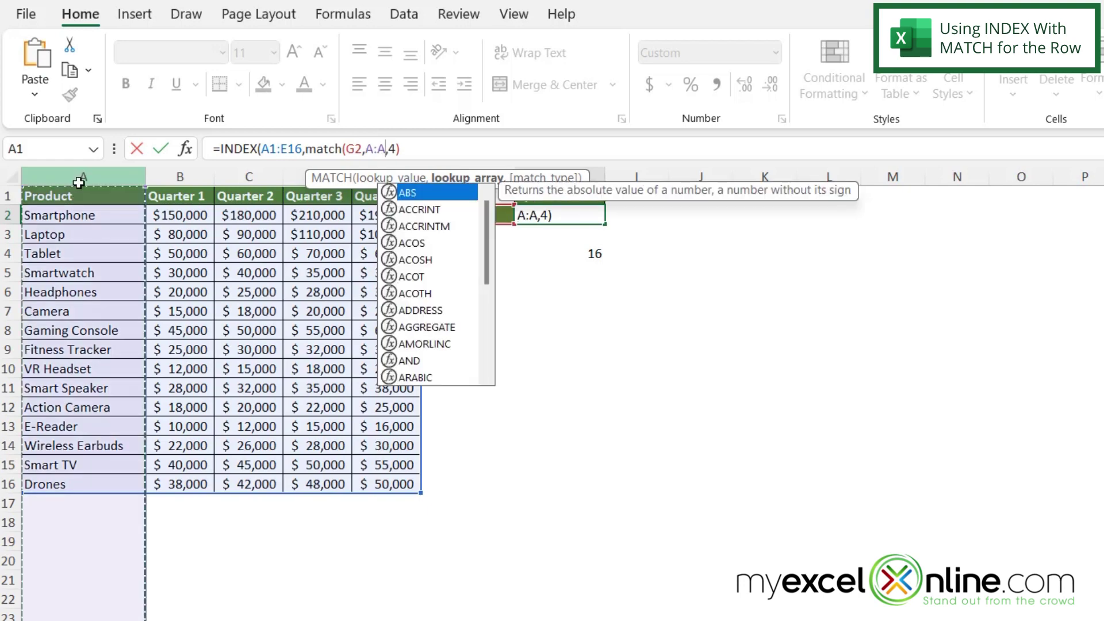
text(,)
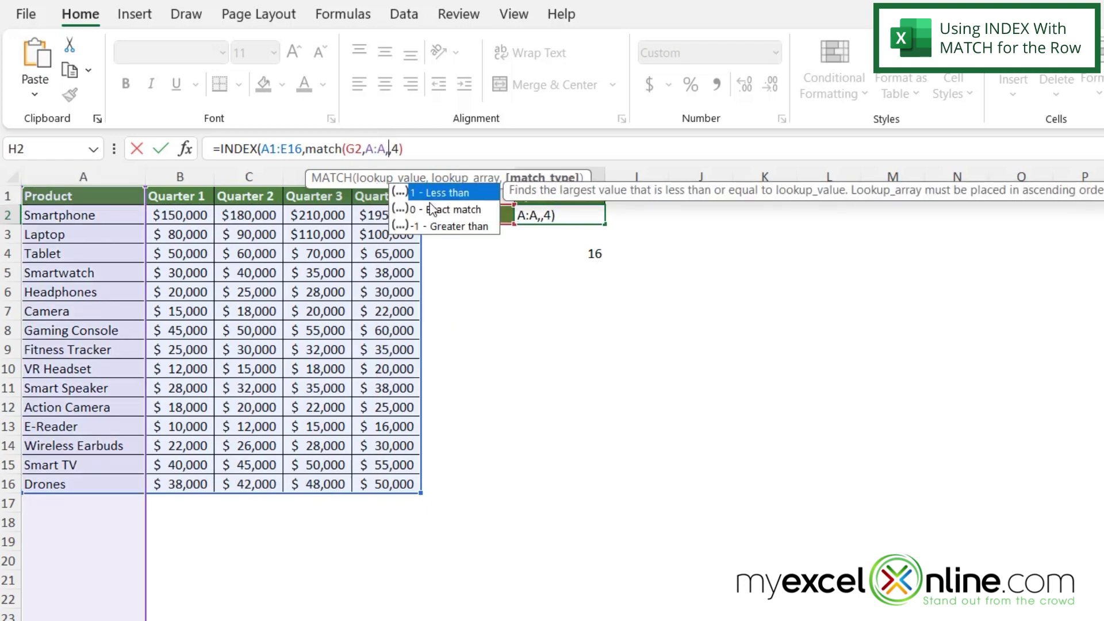
double_click(431, 210)
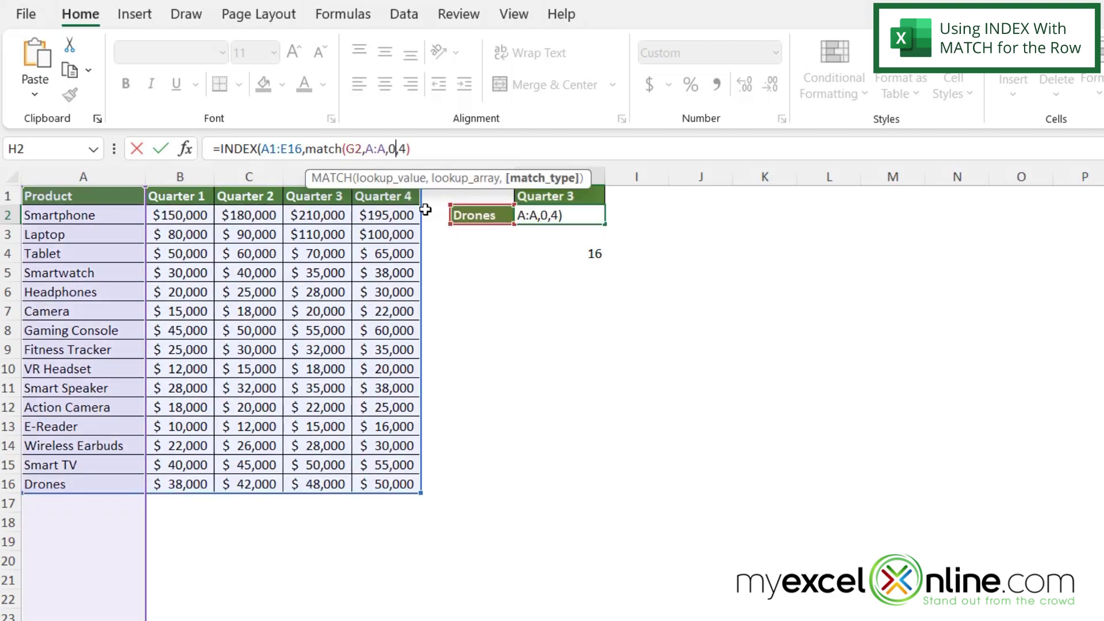
text())
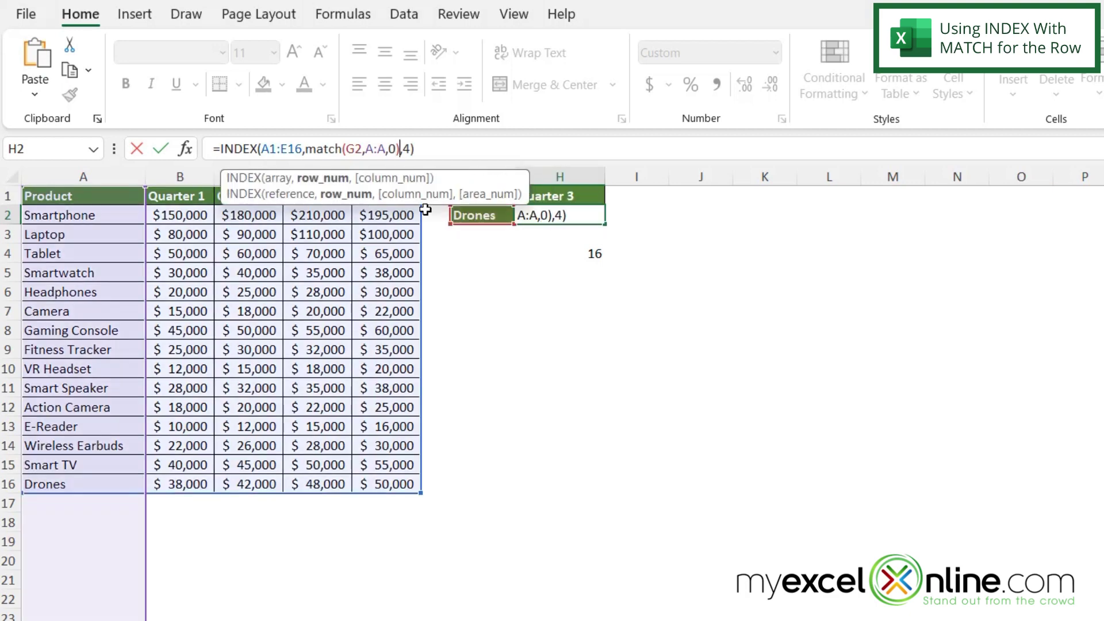
key(Return)
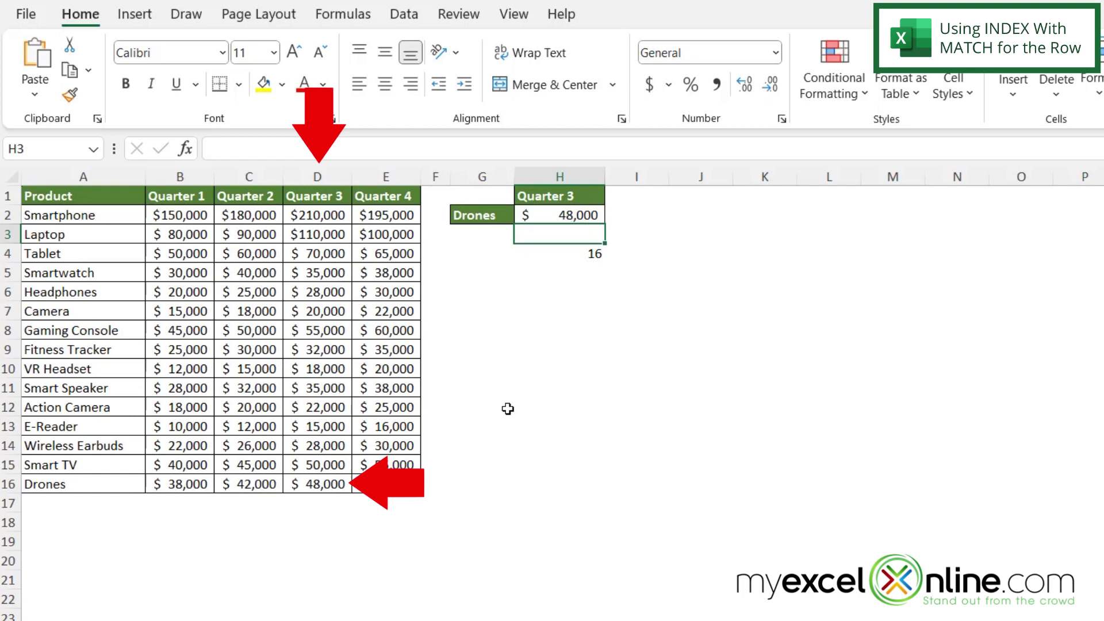
- Check Drones' value in D16, then switch G2 to Tablet, giving $70,000
click(297, 485)
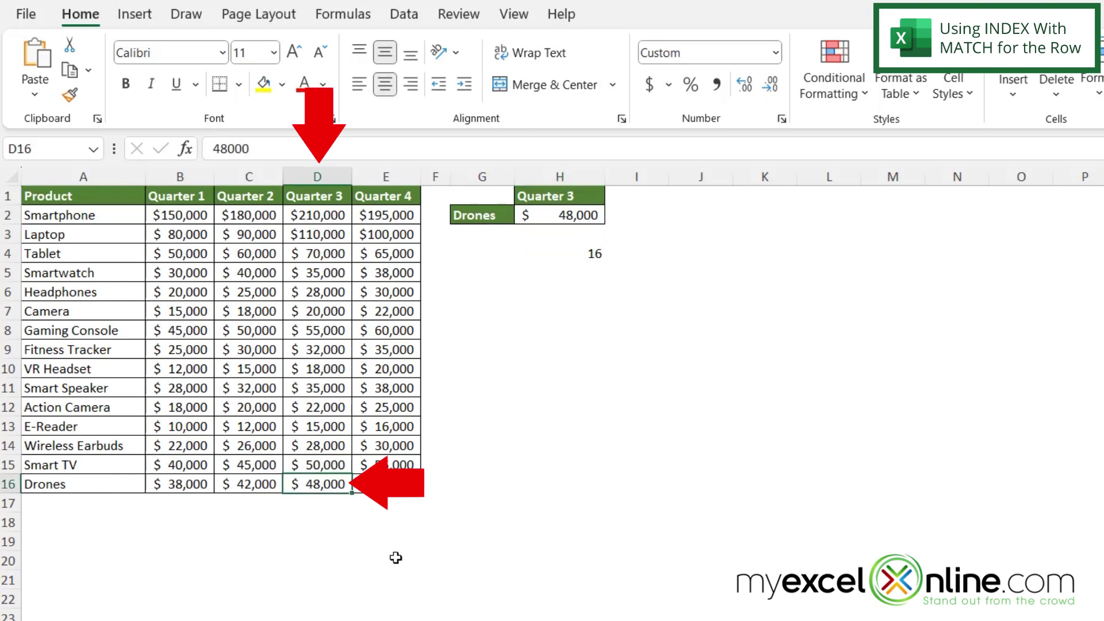
click(484, 221)
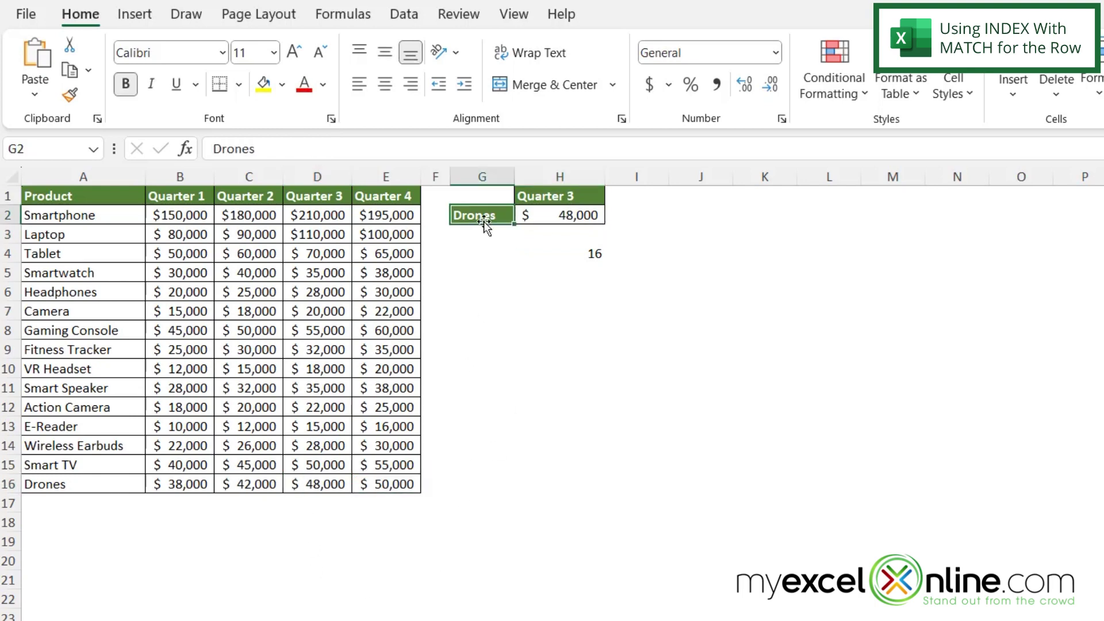
text(Tablet)
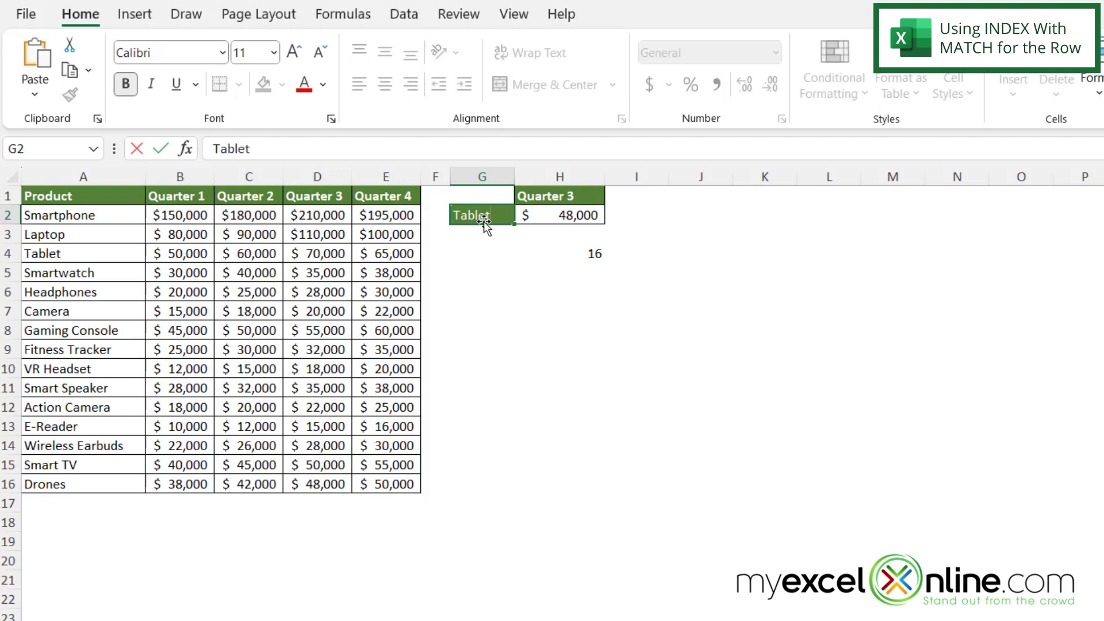
key(Return)
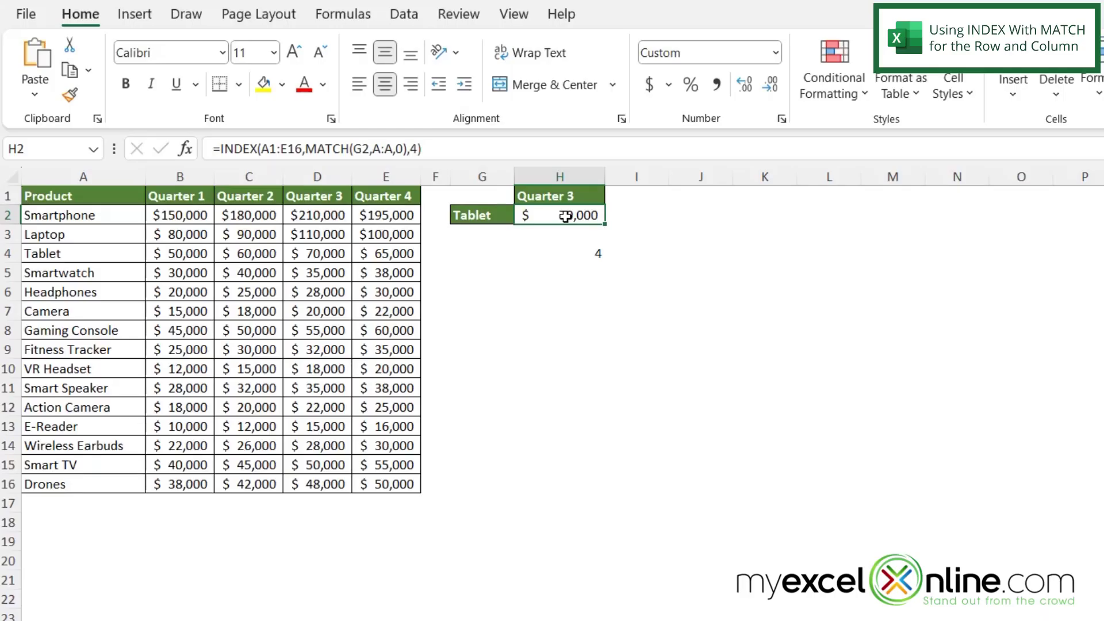
- Replace the fixed column 4 in H2 with MATCH(H1,A1:E1,0), still returning $70,000
double_click(414, 149)
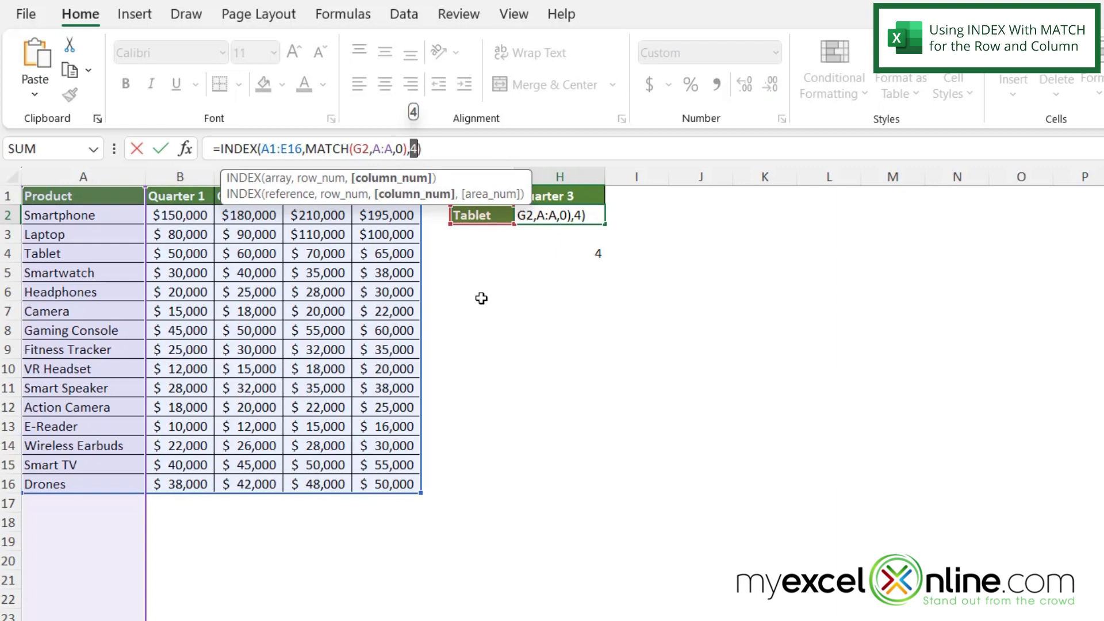
text(match)
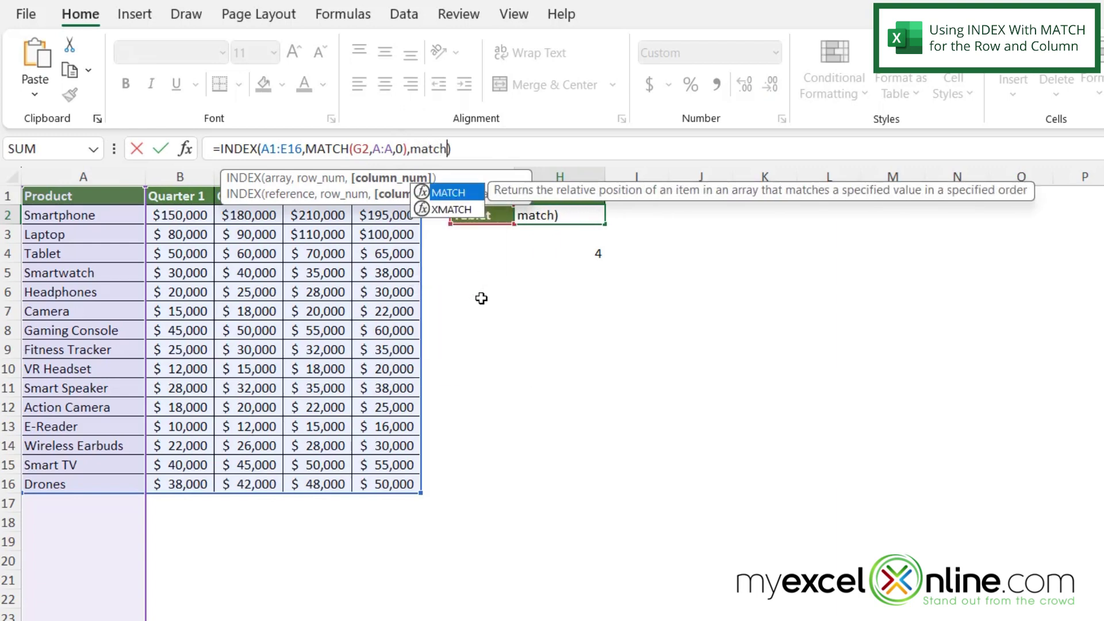
text(()
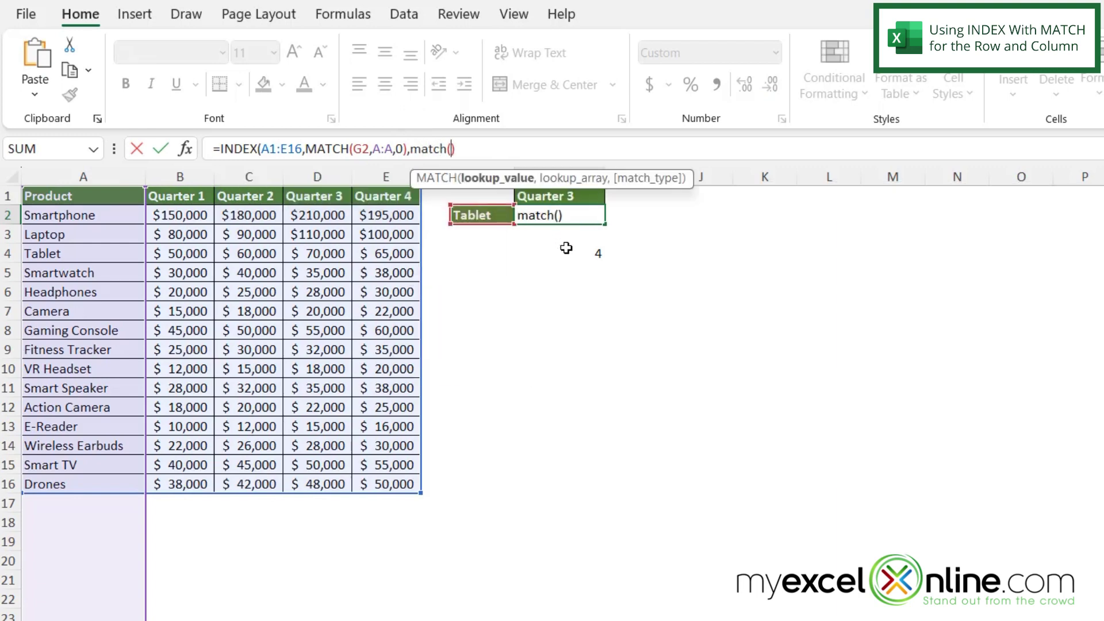
click(557, 197)
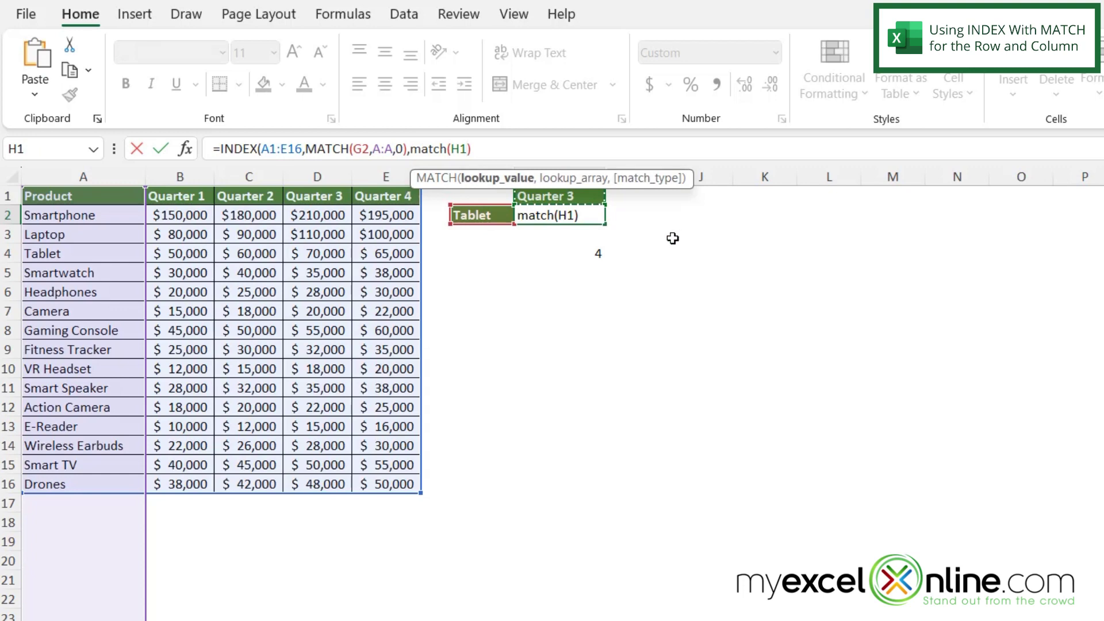
text(,)
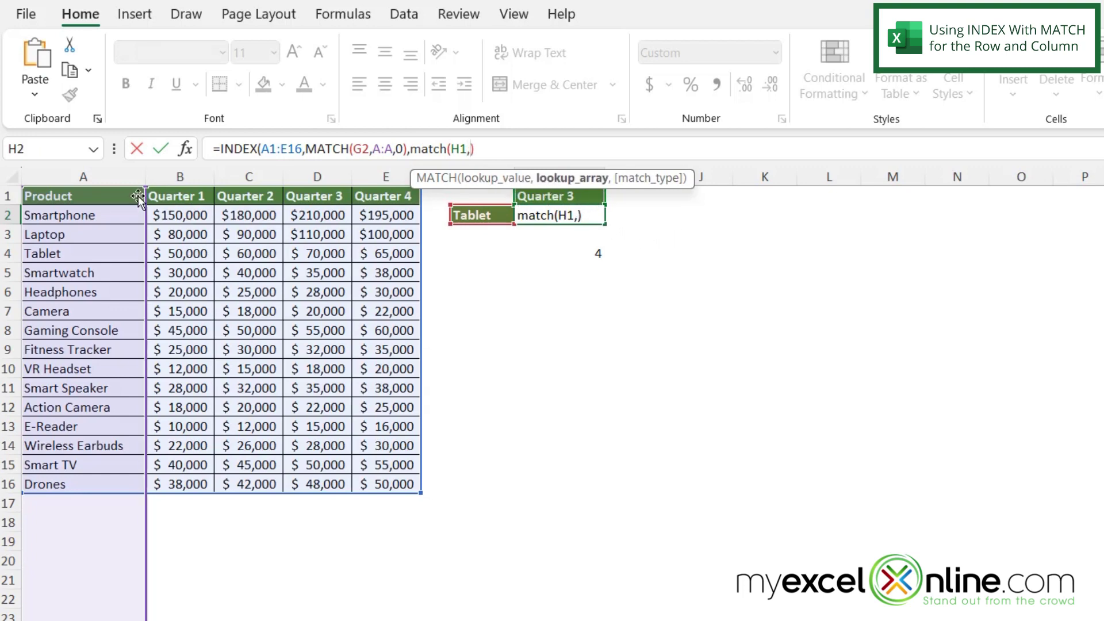
drag(110, 198, 387, 201)
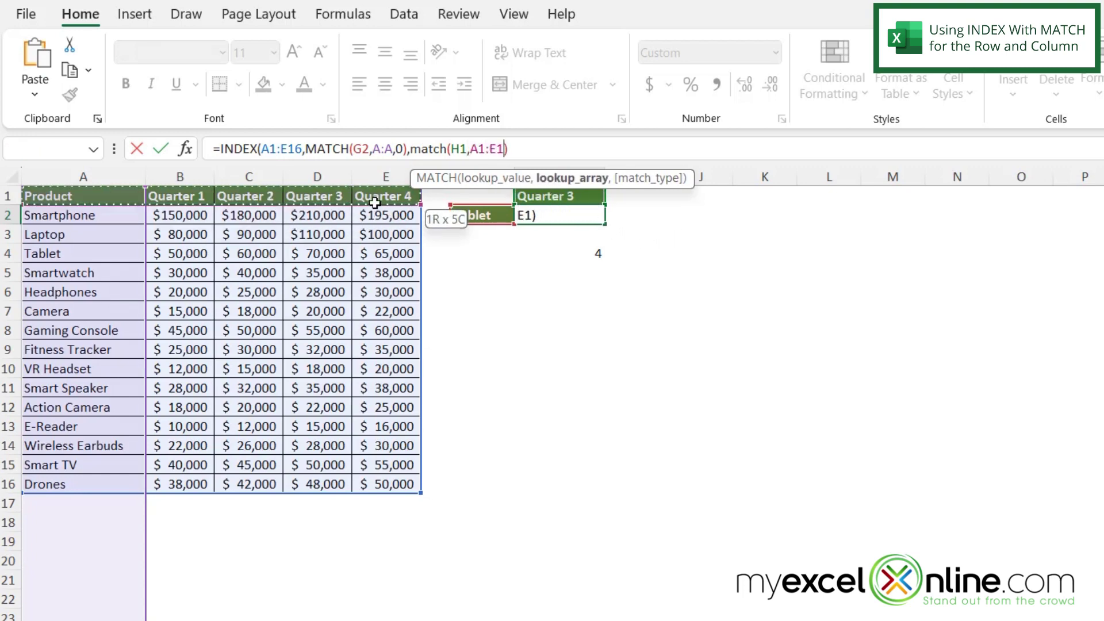
text(,)
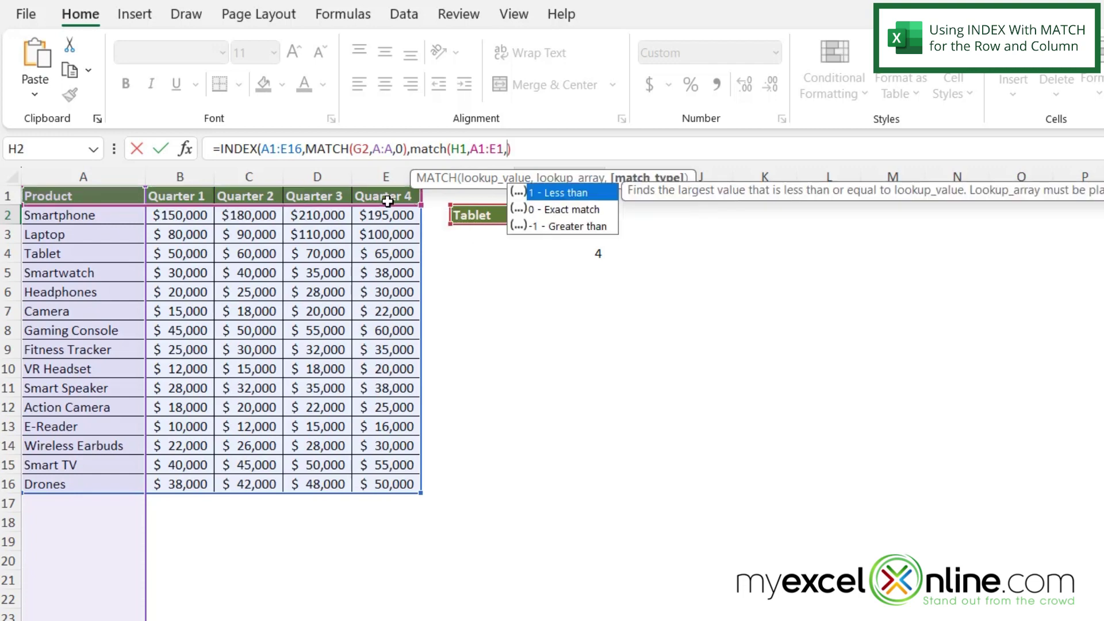
double_click(546, 207)
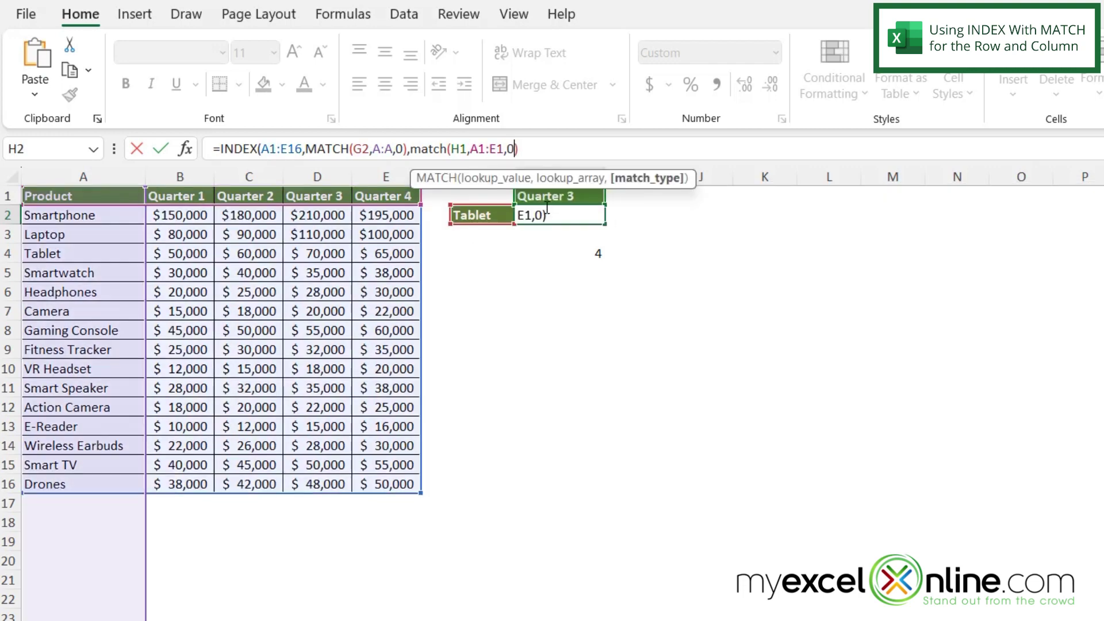
text())
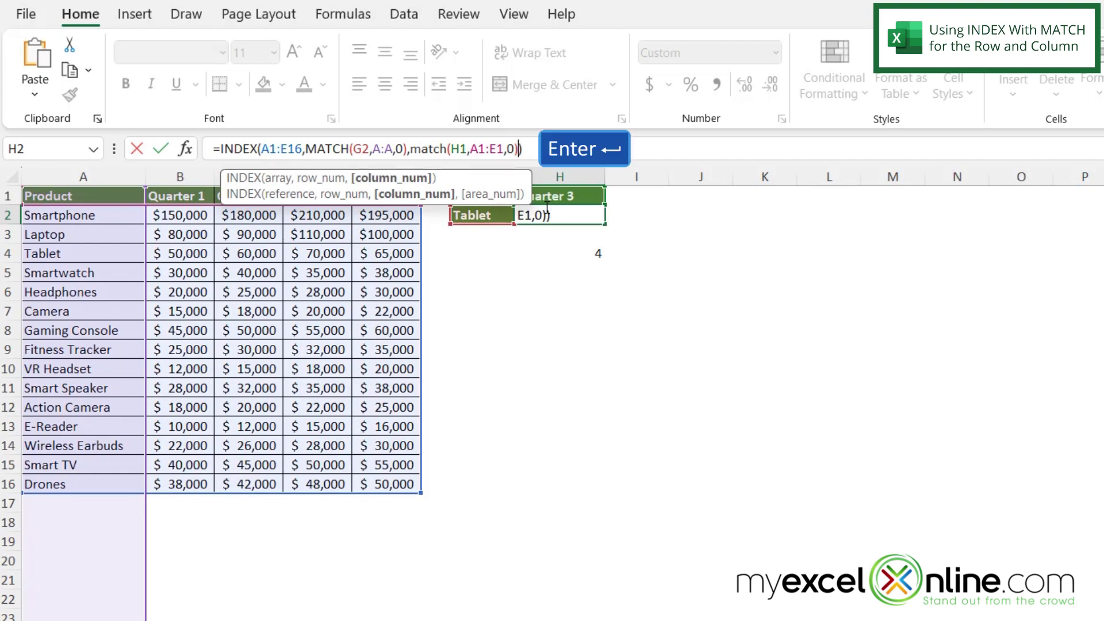
key(Return)
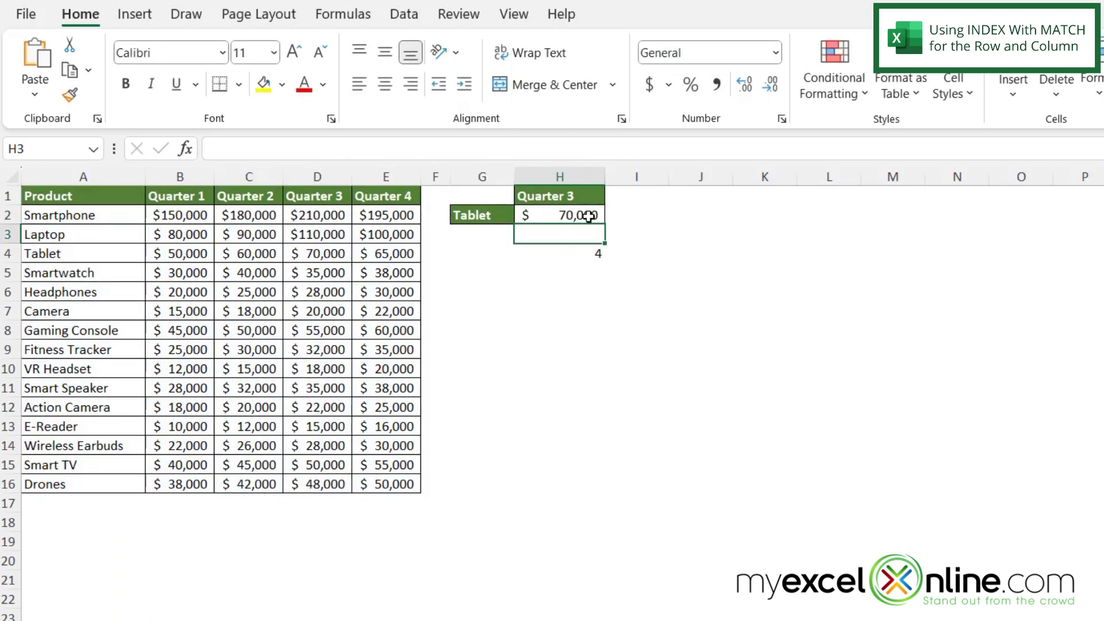
- Change H1 to Quarter 4 and verify H2's $65,000 against Tablet's value in E4
click(570, 195)
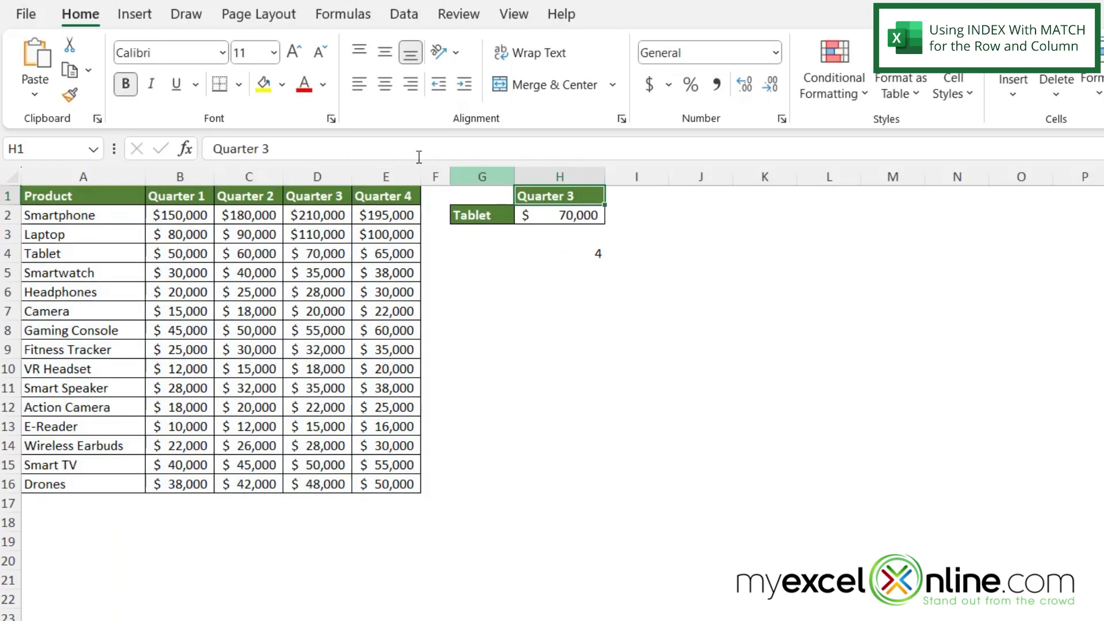
click(338, 153)
key(BackSpace)
text(4)
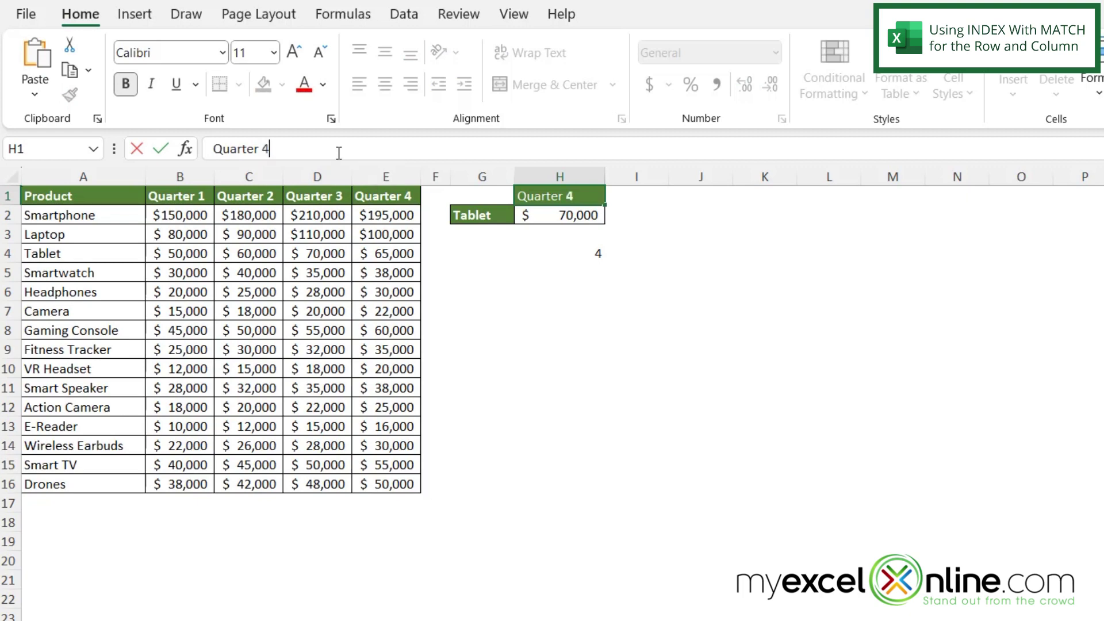
key(Return)
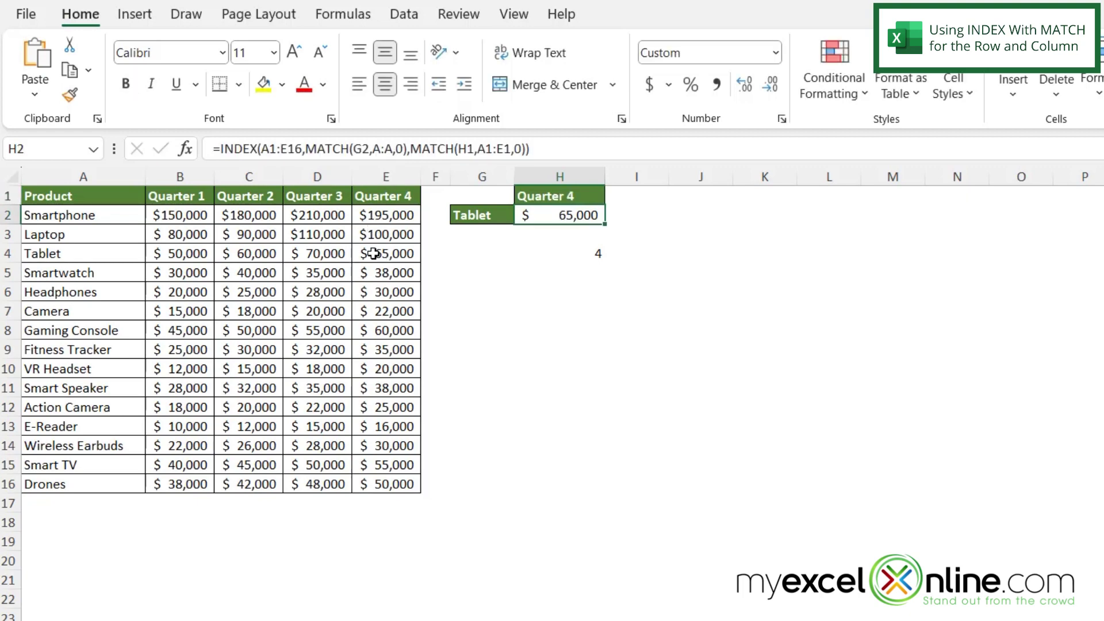
click(377, 253)
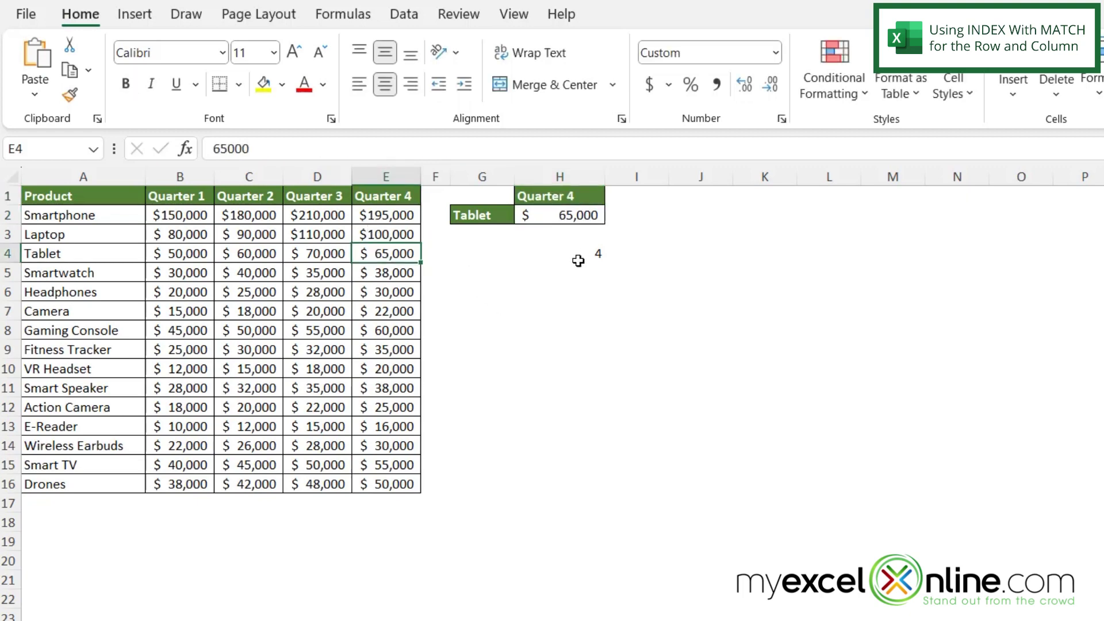